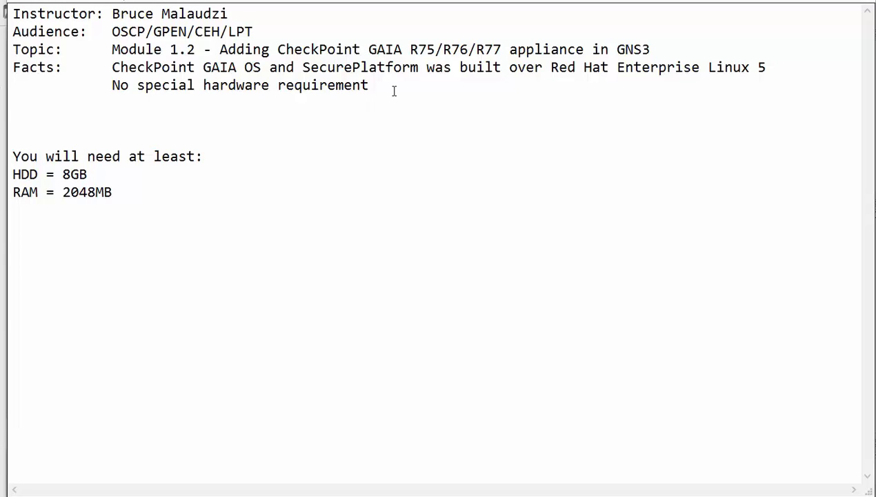
# - Highlight the Check Point requirements: no special hardware, an 8GB disk and 2048MB RAM
pyautogui.moveTo(394, 90); pyautogui.dragTo(77, 82)
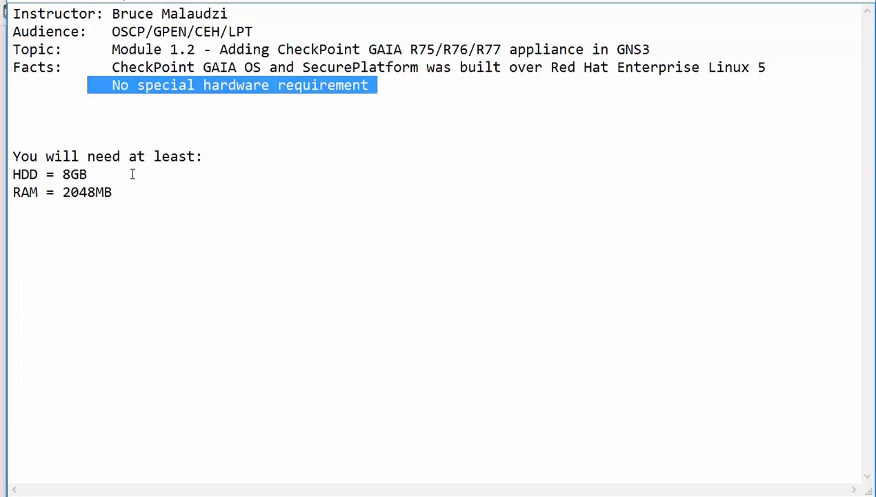
pyautogui.moveTo(125, 170); pyautogui.dragTo(63, 174)
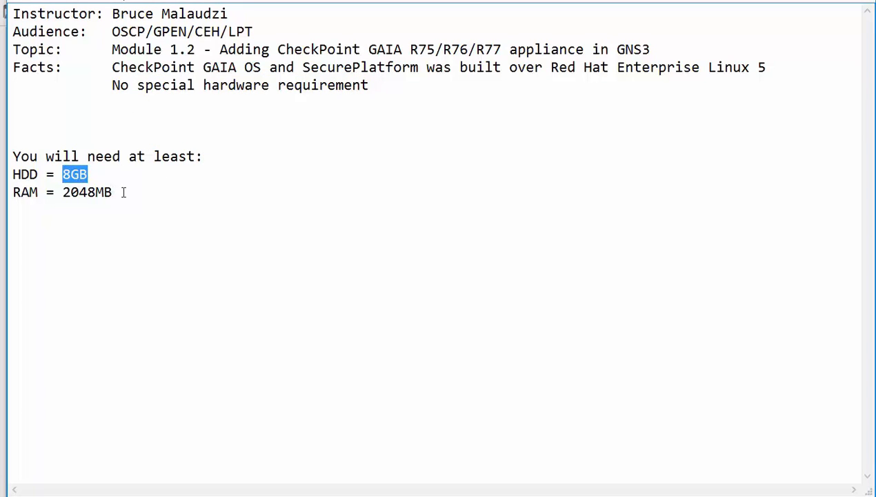
pyautogui.moveTo(113, 193); pyautogui.dragTo(73, 193)
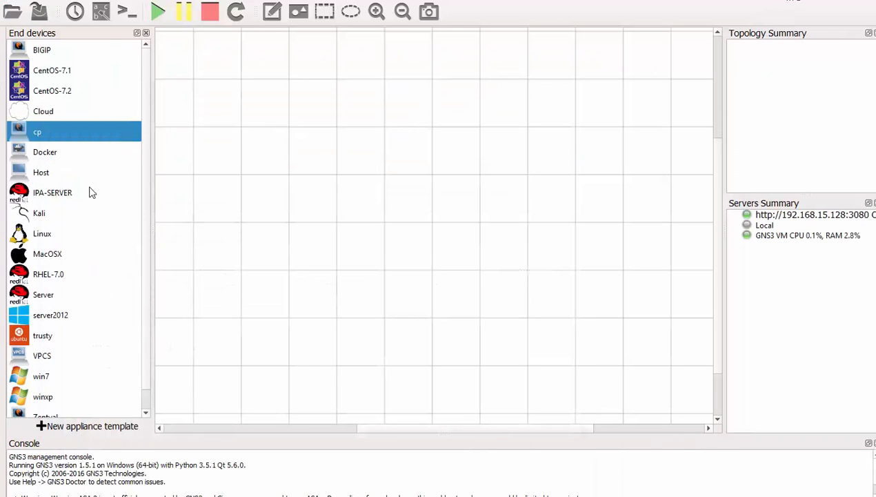
# - Start a new Qemu VM template named CPoint on the GNS3 VM server
pyautogui.click(81, 429)
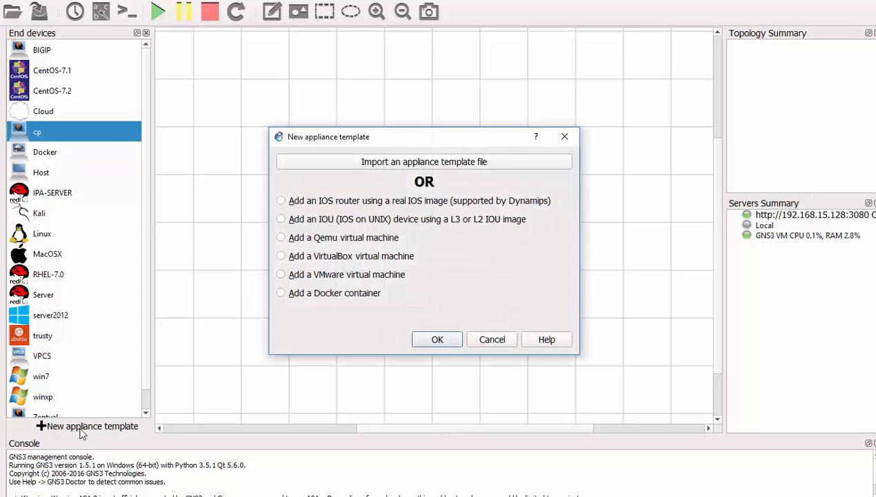
pyautogui.click(298, 239)
pyautogui.click(437, 340)
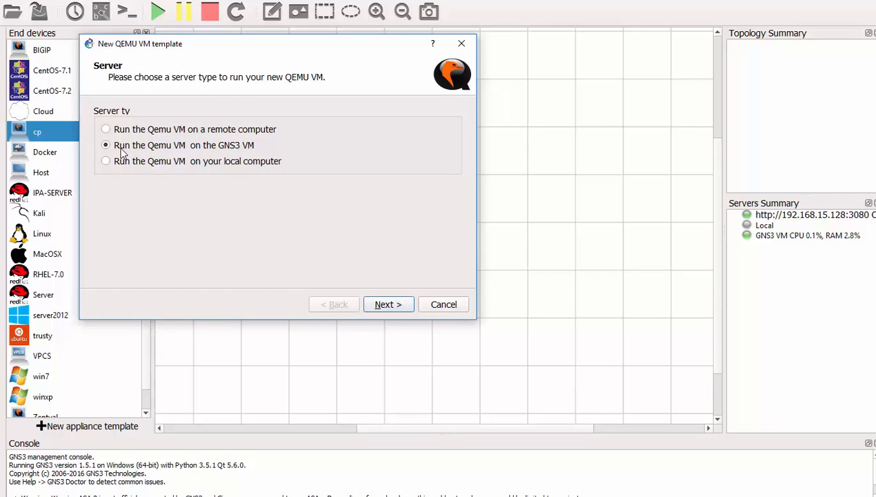
pyautogui.click(388, 304)
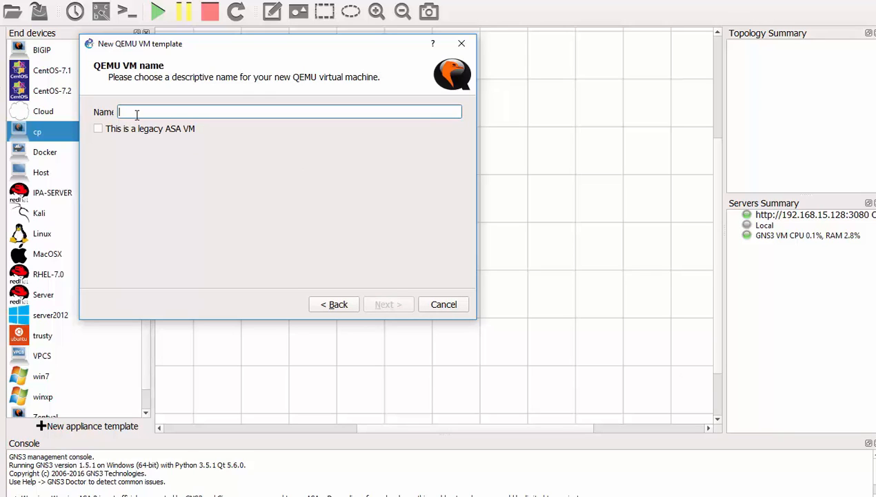
pyautogui.write('CPoint')
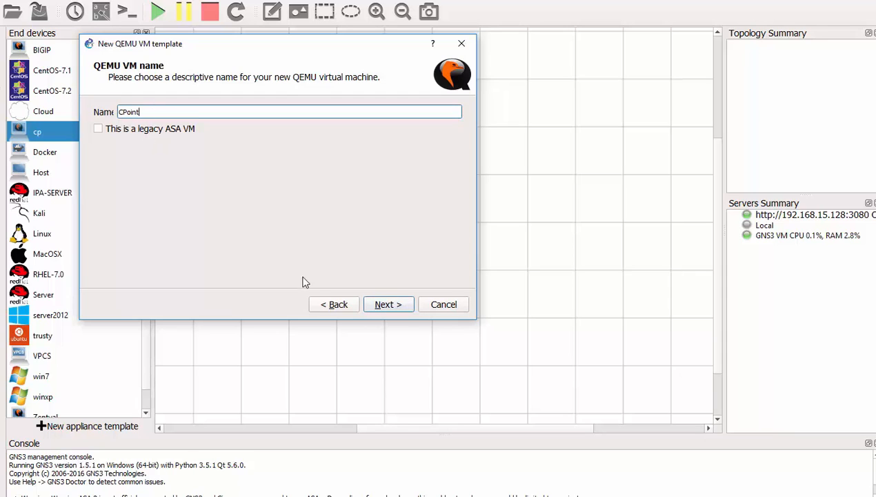
pyautogui.click(391, 307)
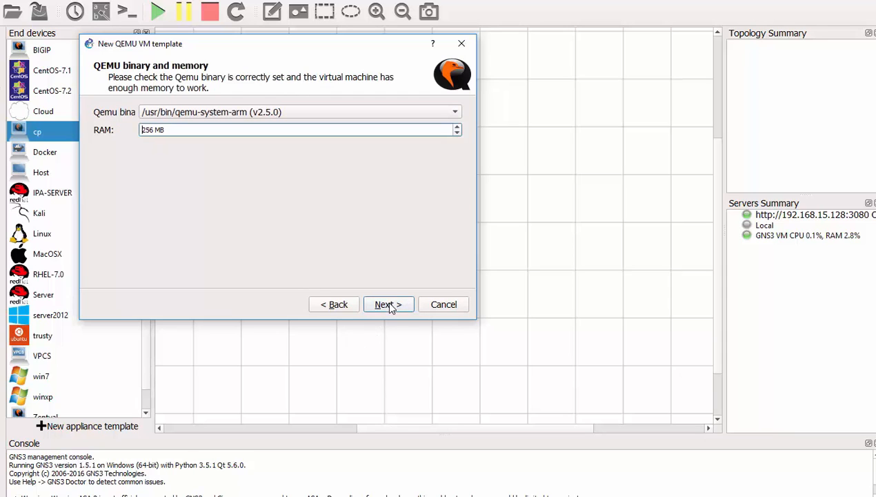
# - Give the template 2048 MB RAM and the x86_64 binary, and start creating a new disk image
pyautogui.moveTo(154, 131); pyautogui.dragTo(125, 133)
pyautogui.write('2048')
pyautogui.click(185, 115)
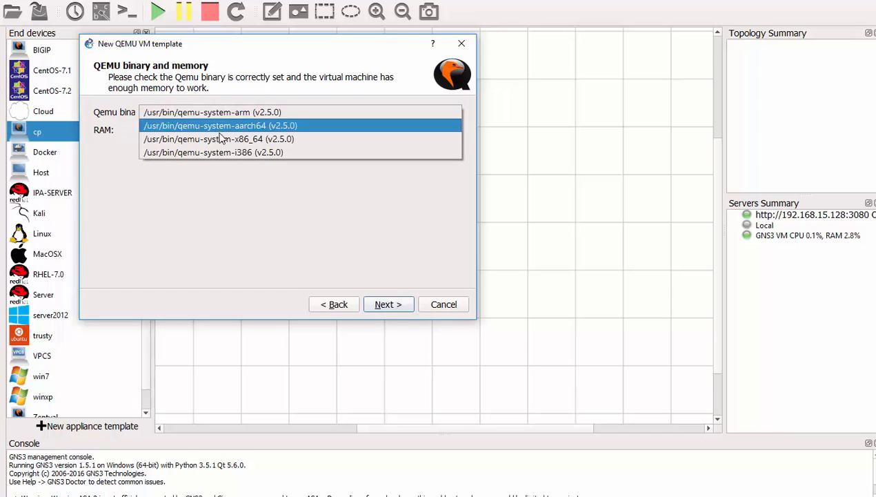
pyautogui.click(224, 140)
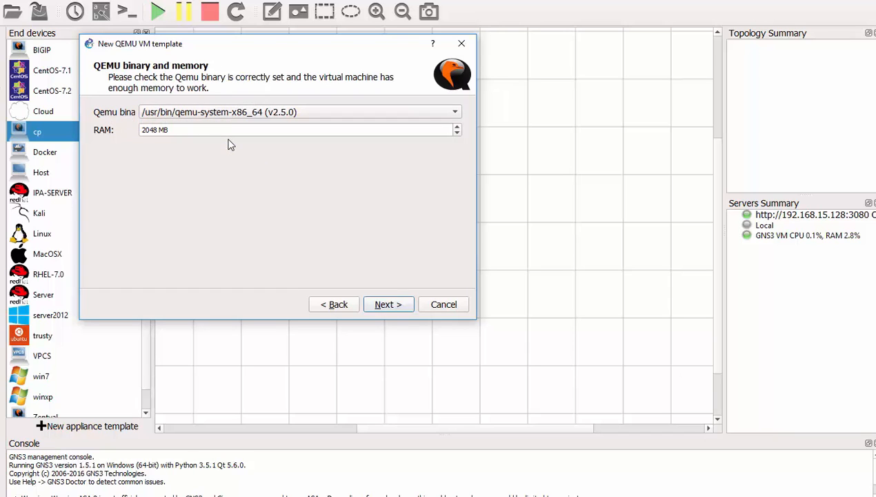
pyautogui.click(385, 306)
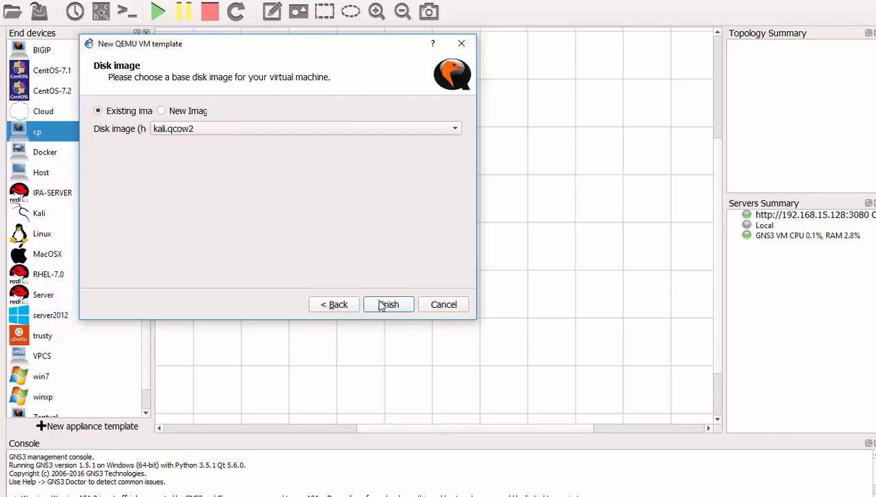
pyautogui.click(171, 116)
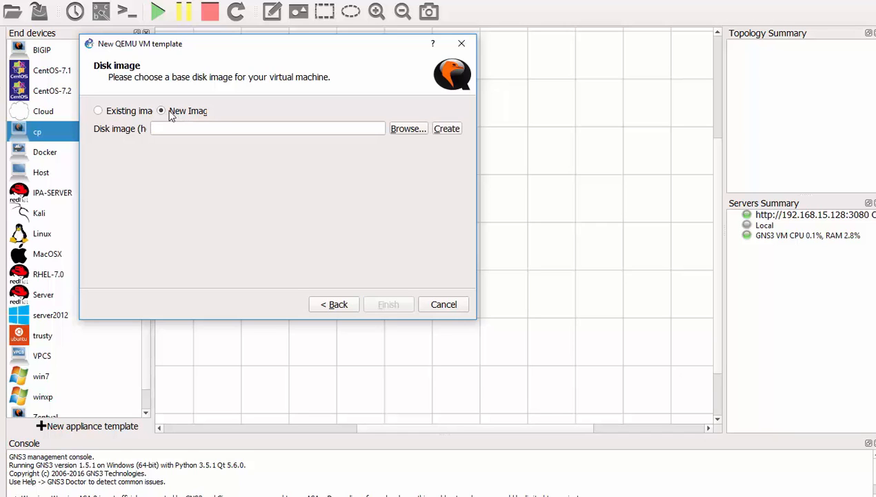
pyautogui.click(447, 129)
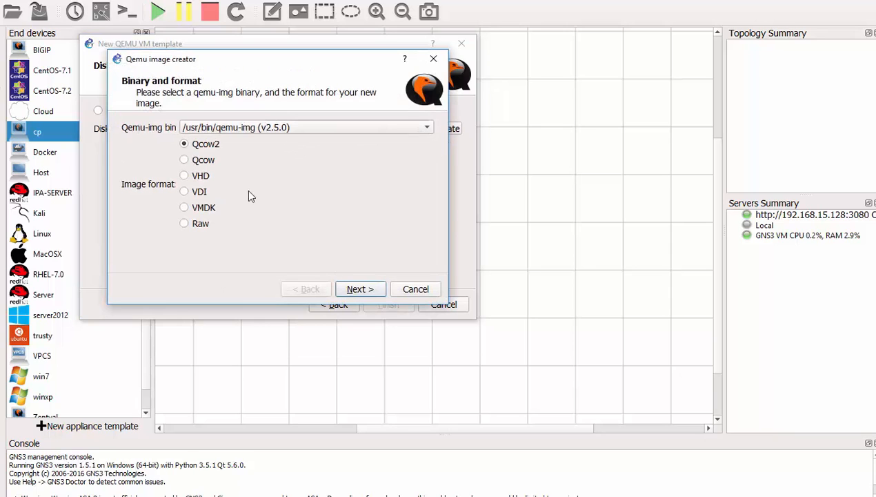
# - Create CPoint-hda.qcow2 as an 8000 MB Qcow2 disk with default options
pyautogui.click(358, 290)
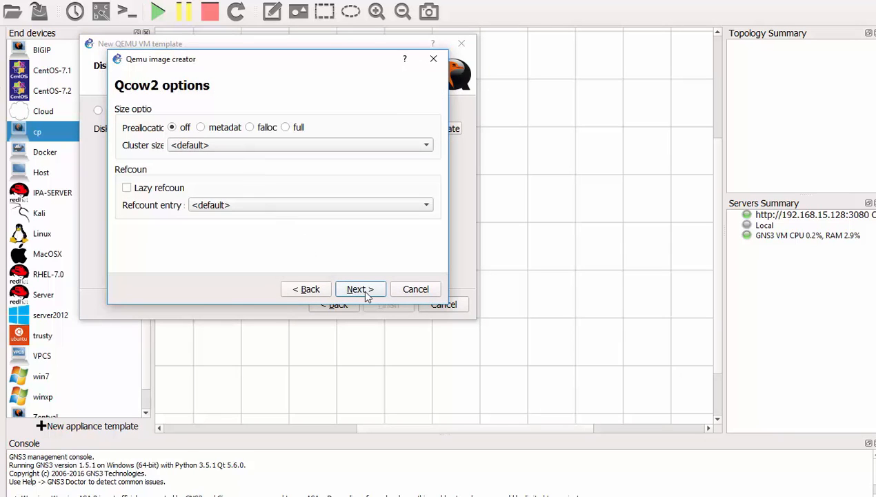
pyautogui.click(360, 290)
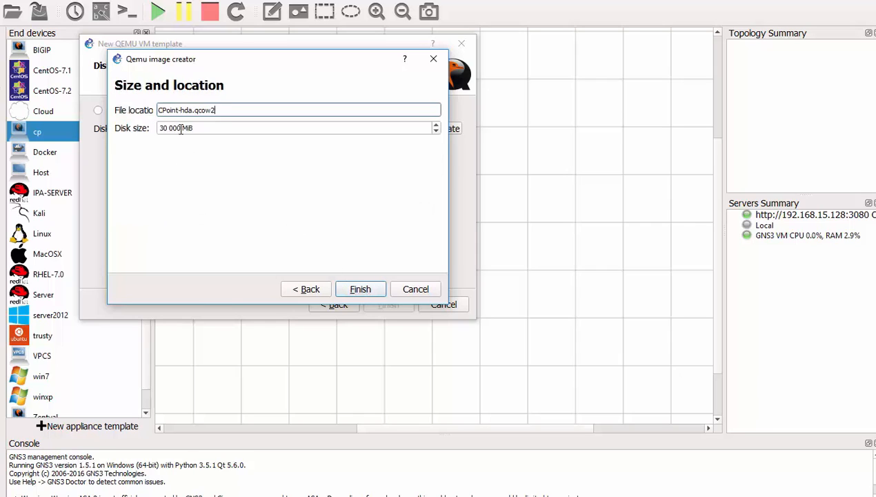
pyautogui.moveTo(182, 131); pyautogui.dragTo(156, 130)
pyautogui.write('800')
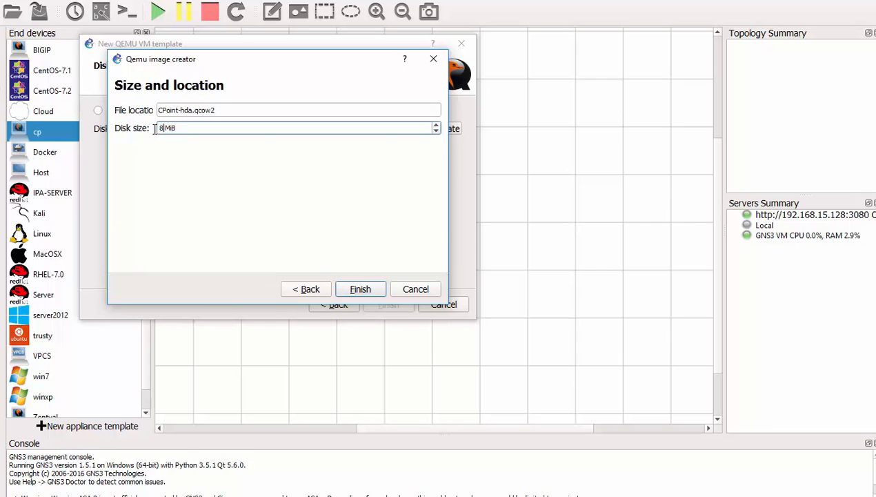
pyautogui.write('0')
pyautogui.click(362, 292)
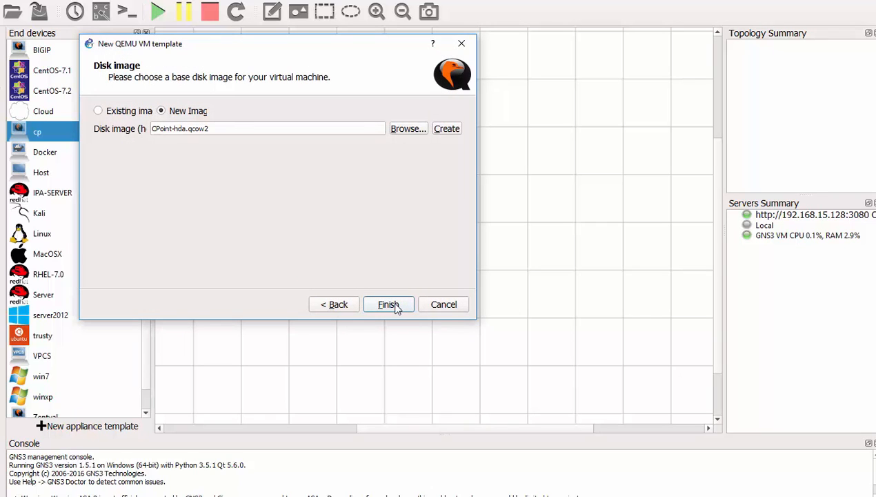
# - Finish the CPoint template and set its console type to vnc
pyautogui.click(388, 305)
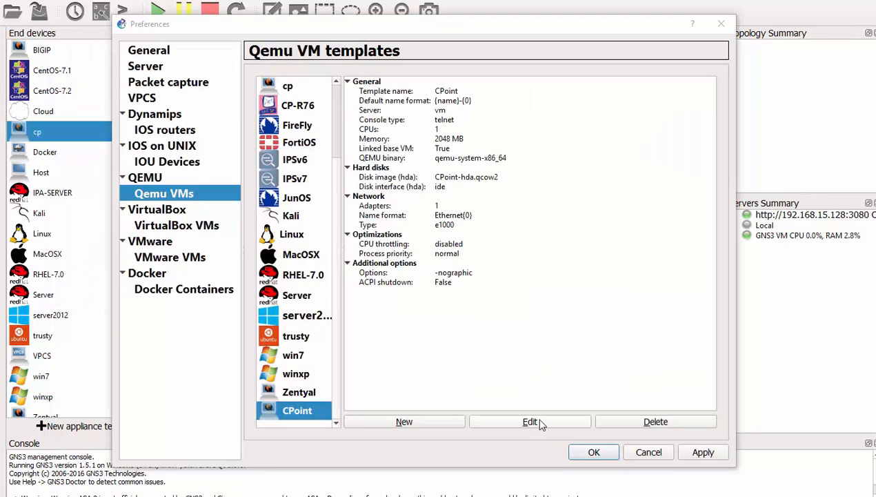
pyautogui.click(541, 422)
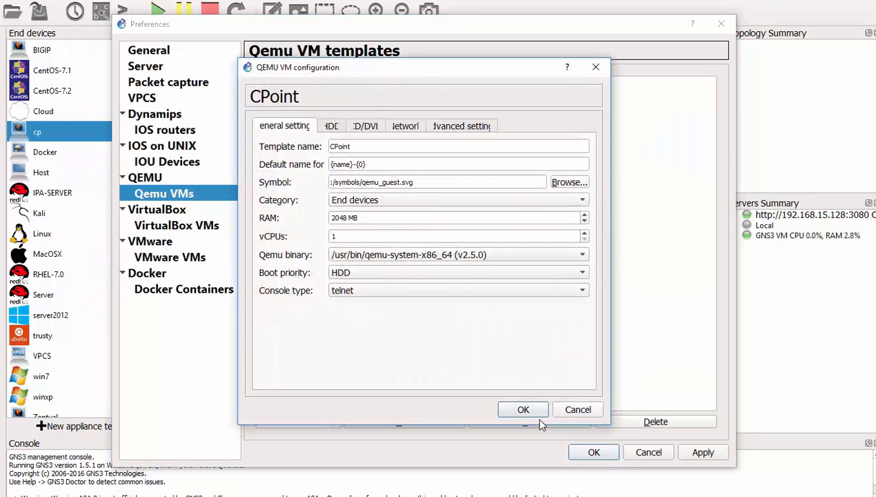
pyautogui.click(363, 290)
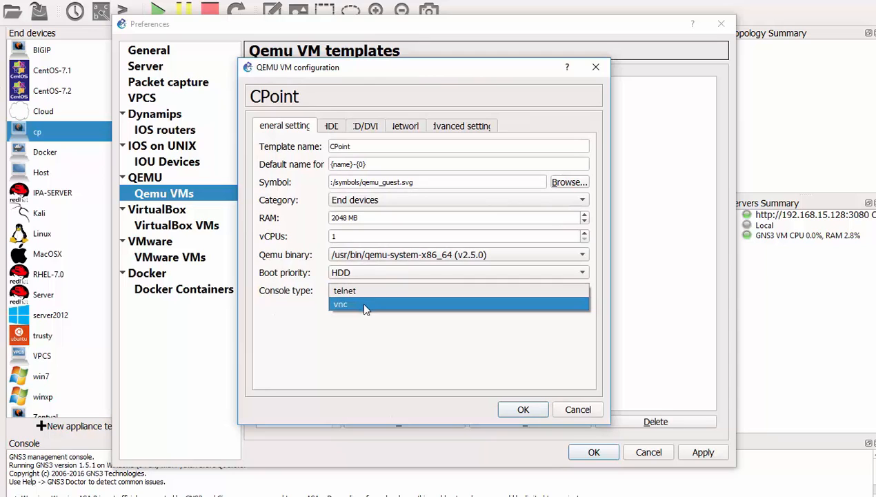
pyautogui.click(364, 304)
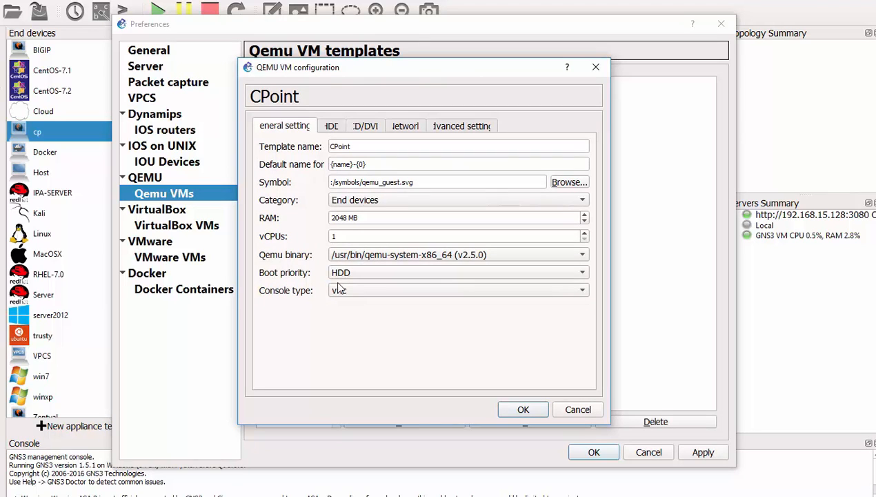
# - Set the CD/DVD image to Check_Point_R77.20_T124_Install_and_Upgrade.Gaia.iso, uploading it to the GNS3 VM
pyautogui.click(337, 128)
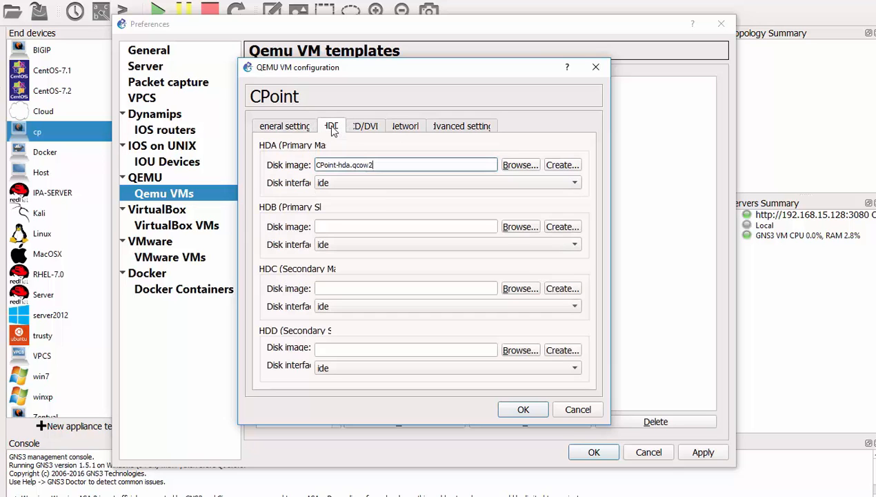
pyautogui.click(368, 127)
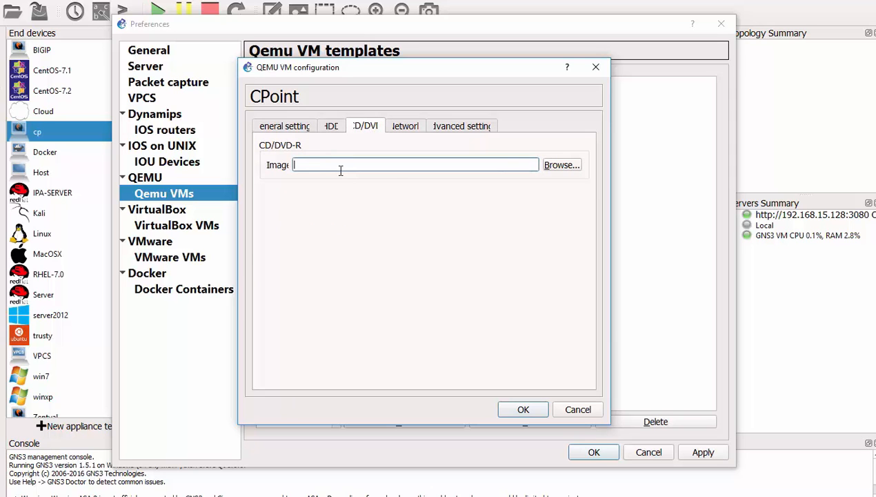
pyautogui.click(558, 166)
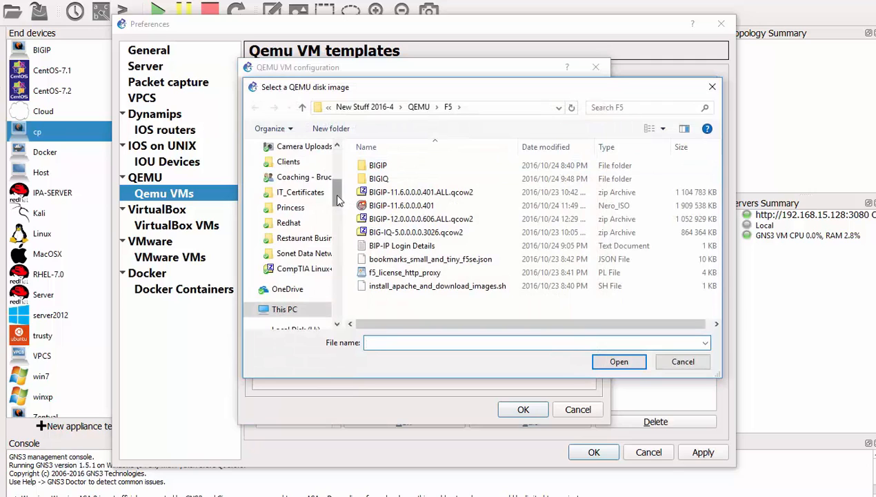
pyautogui.moveTo(338, 200); pyautogui.dragTo(339, 155)
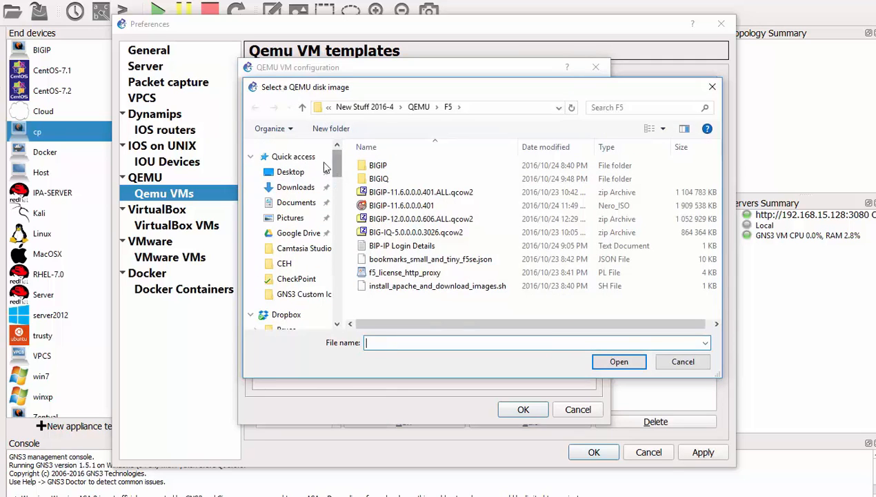
pyautogui.click(302, 187)
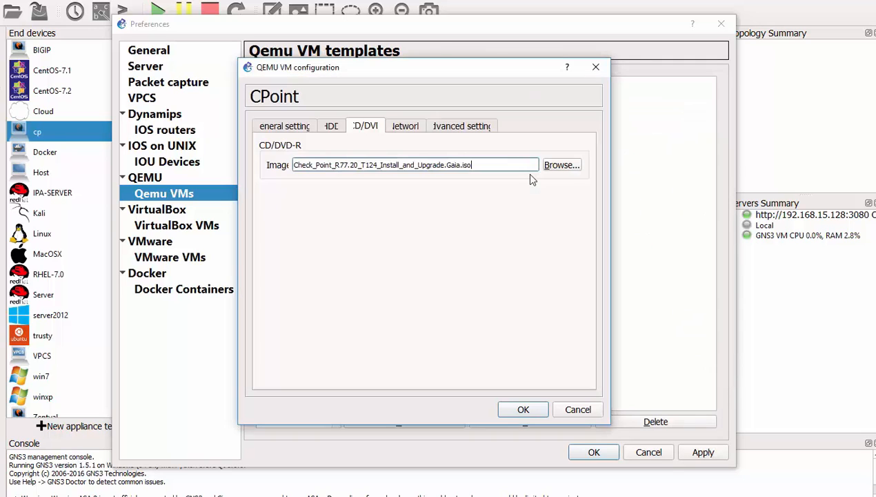
pyautogui.click(523, 409)
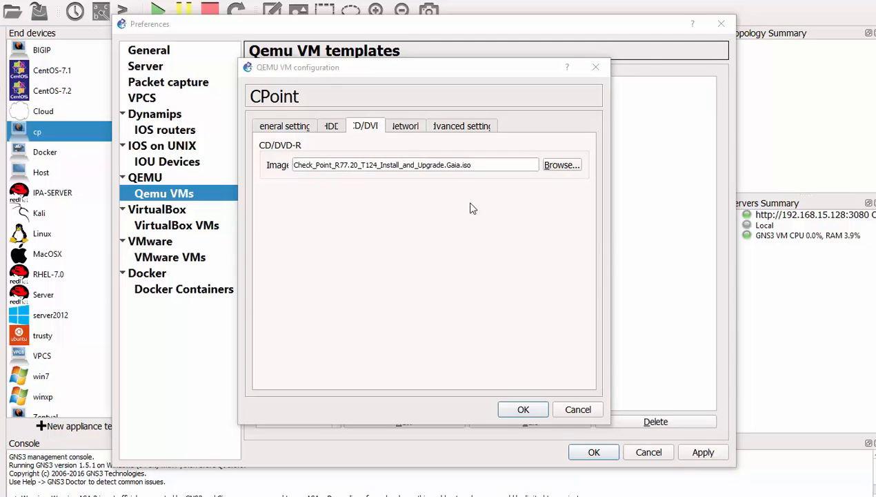
# - Turn off 'Use as a linked base VM' in the CPoint template's advanced settings
pyautogui.click(406, 127)
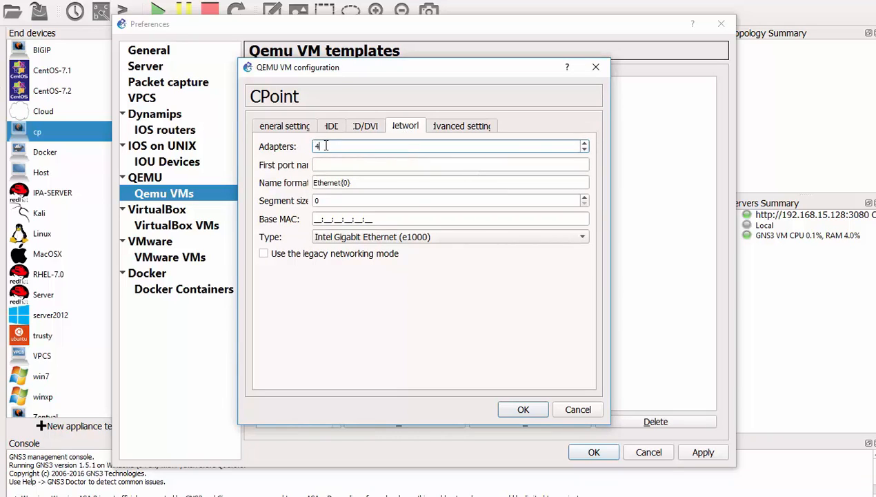
pyautogui.click(466, 129)
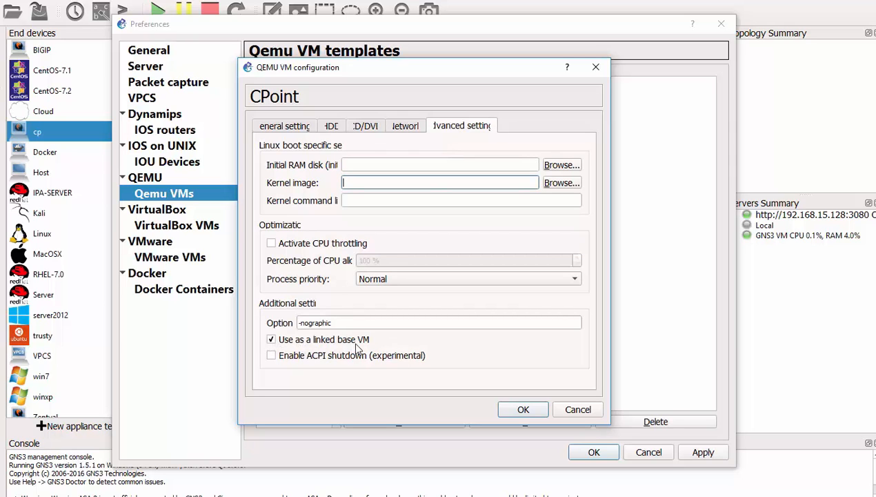
pyautogui.click(272, 340)
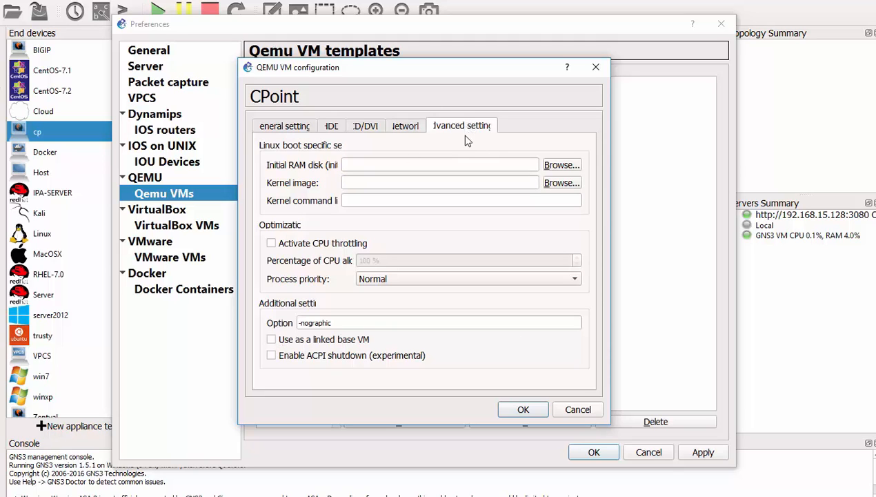
# - Review the adapter, ISO, disk and general settings, then save the template and close Preferences
pyautogui.click(405, 126)
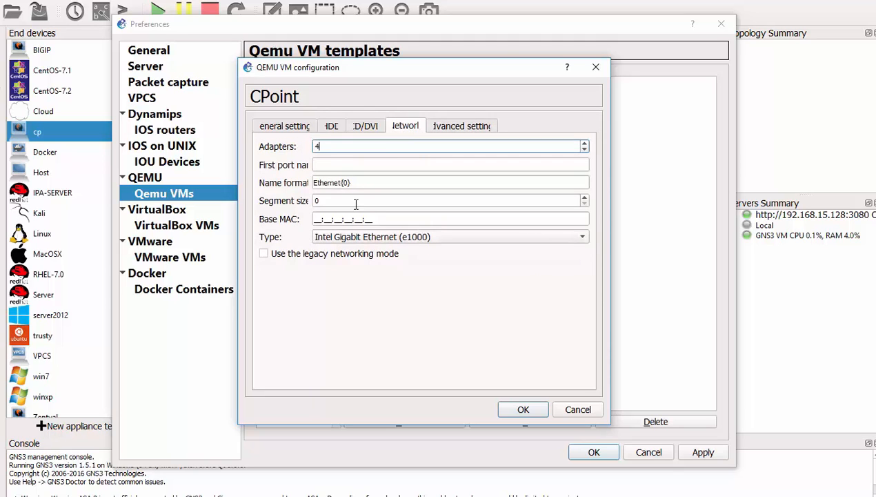
pyautogui.click(372, 128)
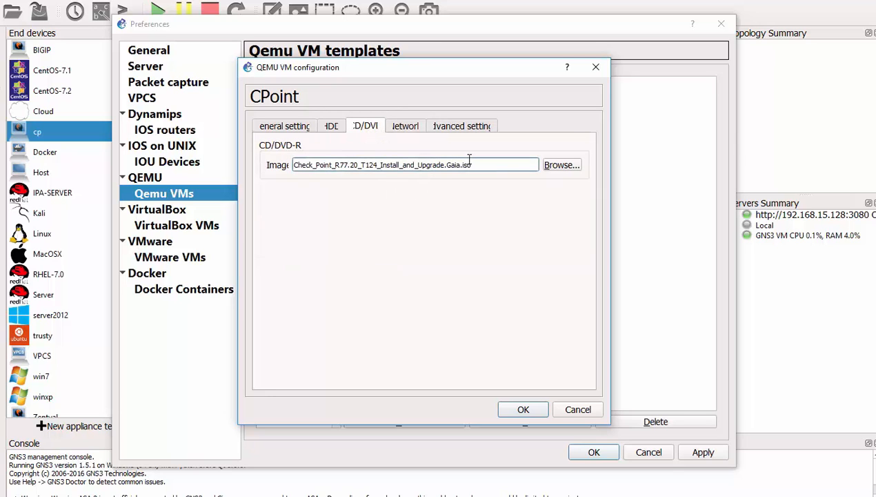
pyautogui.moveTo(472, 165); pyautogui.dragTo(293, 164)
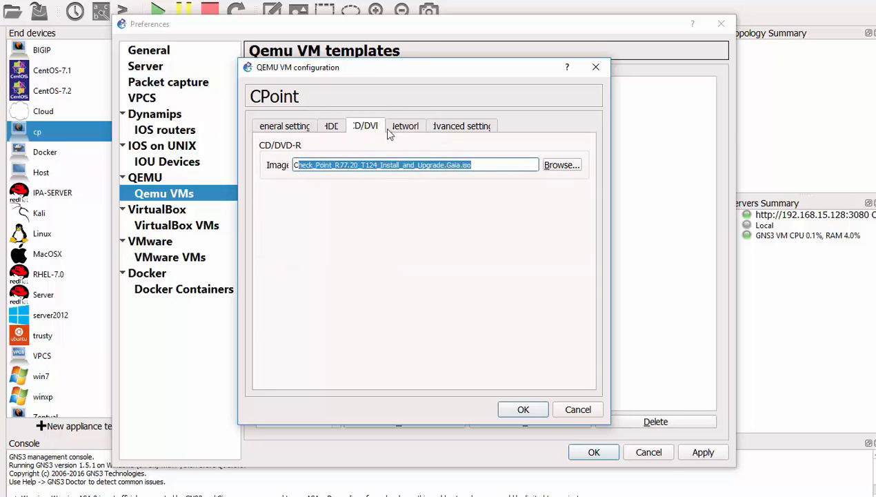
pyautogui.click(330, 127)
pyautogui.moveTo(382, 165); pyautogui.dragTo(315, 164)
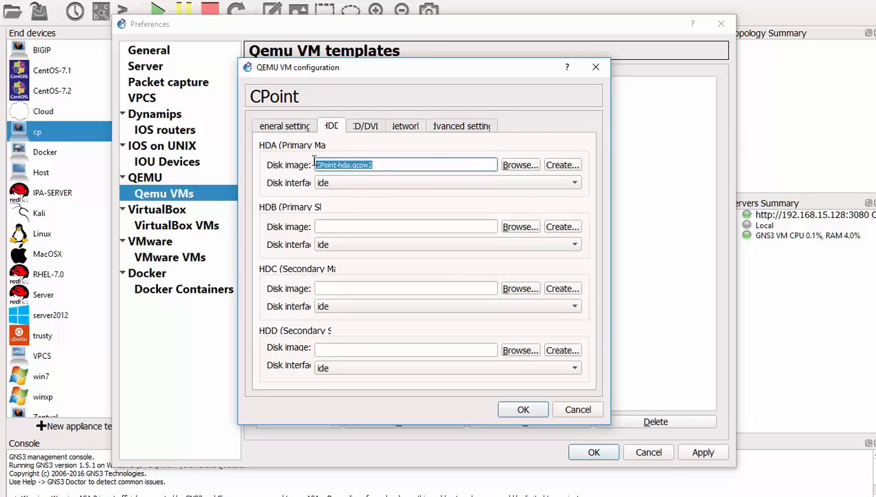
pyautogui.click(289, 127)
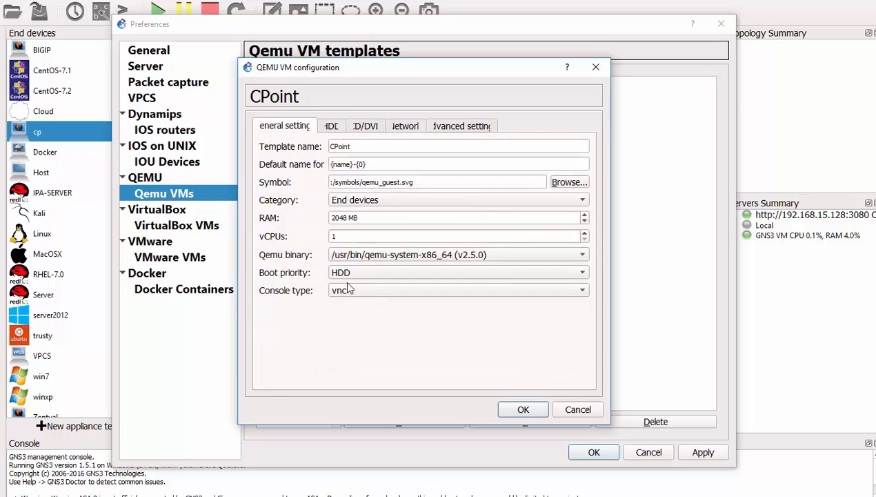
pyautogui.click(518, 410)
pyautogui.click(589, 454)
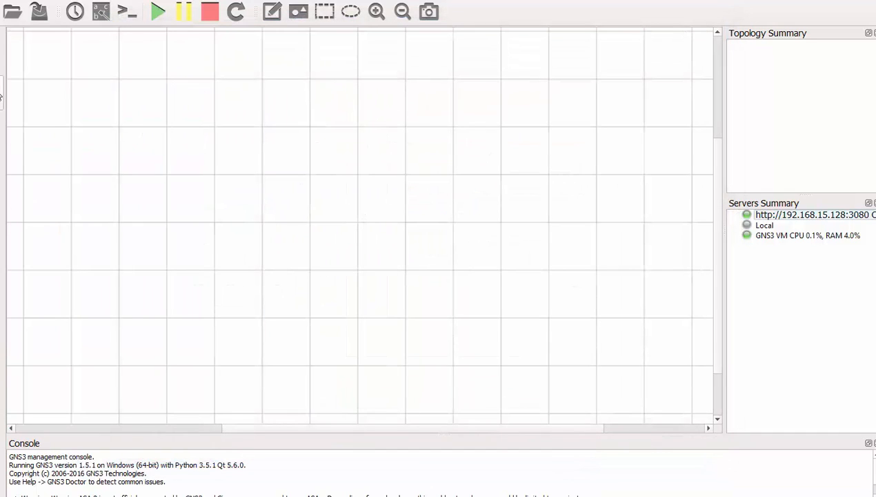
# - Drag a CPoint node from End devices onto the centre of the canvas
pyautogui.click(2, 131)
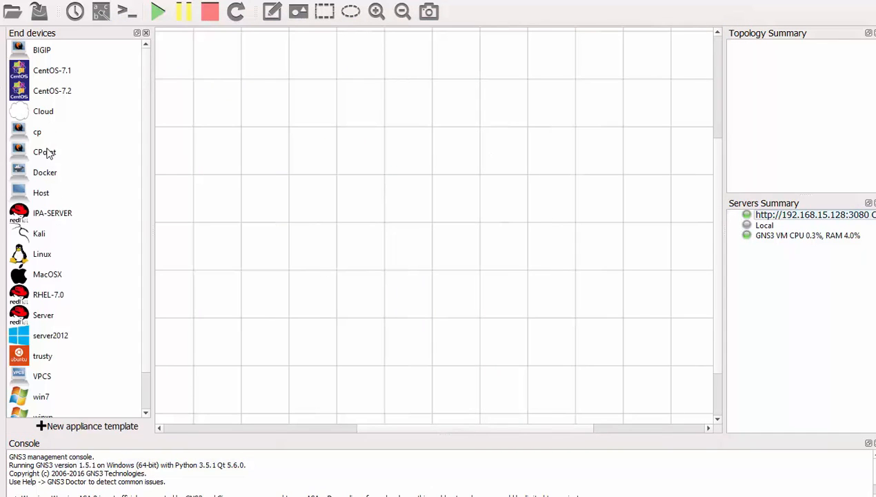
pyautogui.moveTo(47, 153); pyautogui.dragTo(276, 178)
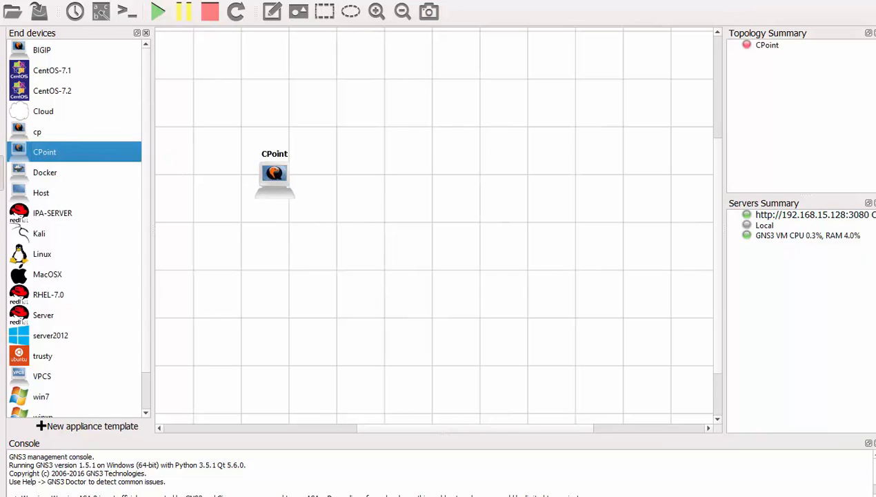
pyautogui.click(2, 172)
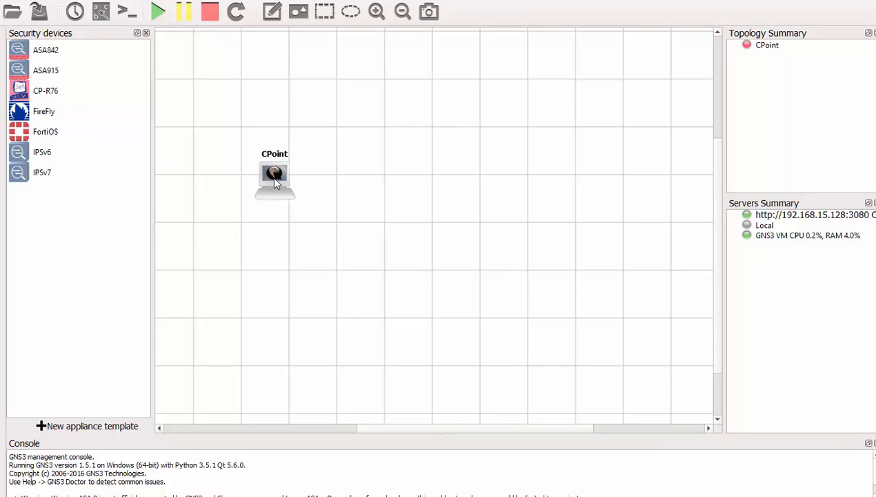
pyautogui.moveTo(274, 181); pyautogui.dragTo(350, 187)
# - Start the CPoint node and open its VNC console
pyautogui.rightClick(351, 187)
pyautogui.click(389, 298)
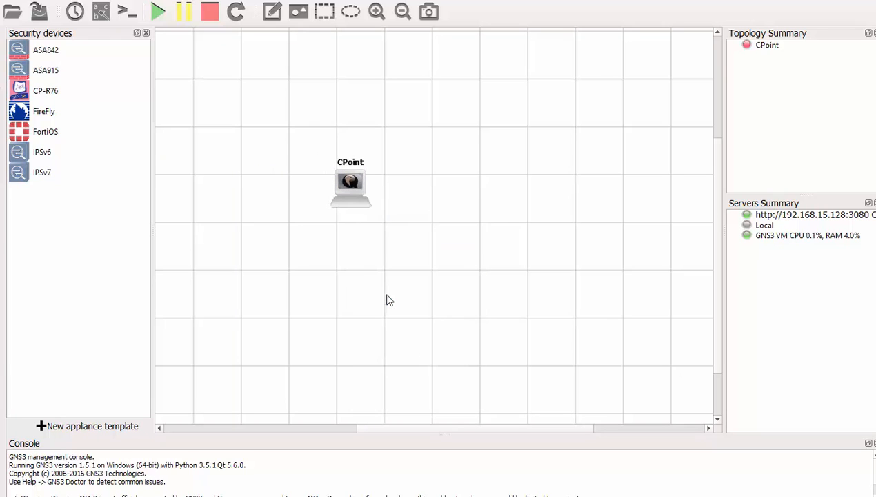
pyautogui.doubleClick(351, 183)
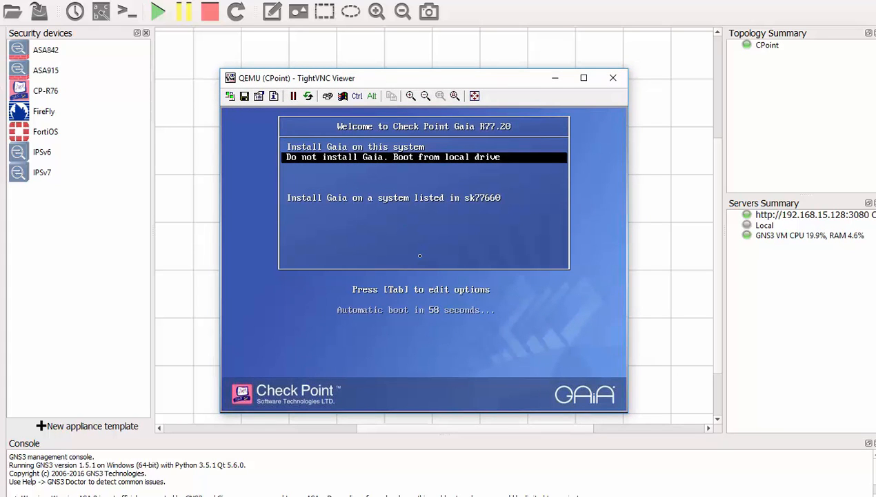
# - Select 'Install Gaia on this system' in the boot menu
pyautogui.press('Up')
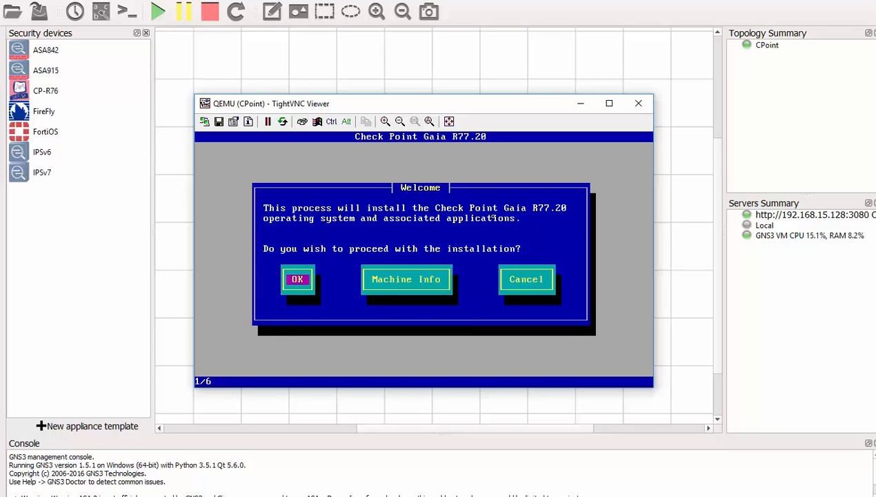
# - Proceed with the Gaia installation and keep the US keyboard layout
pyautogui.press('Tab')
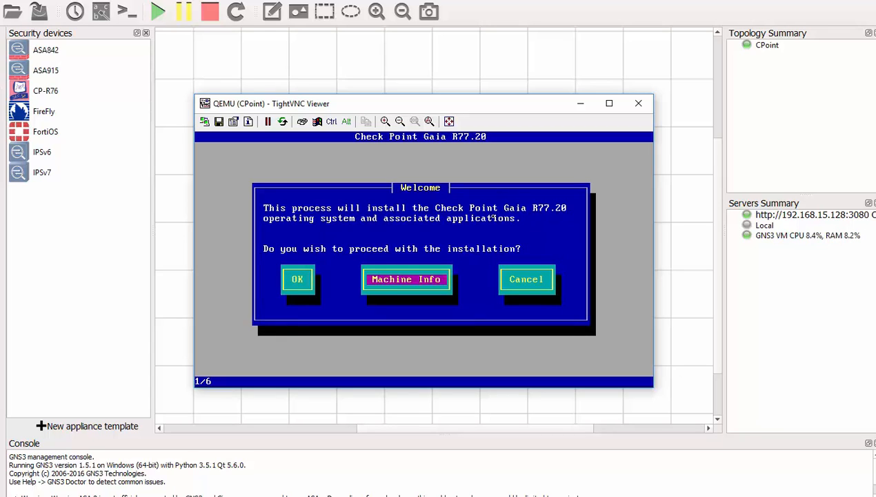
pyautogui.hotkey('shift', 'Tab')
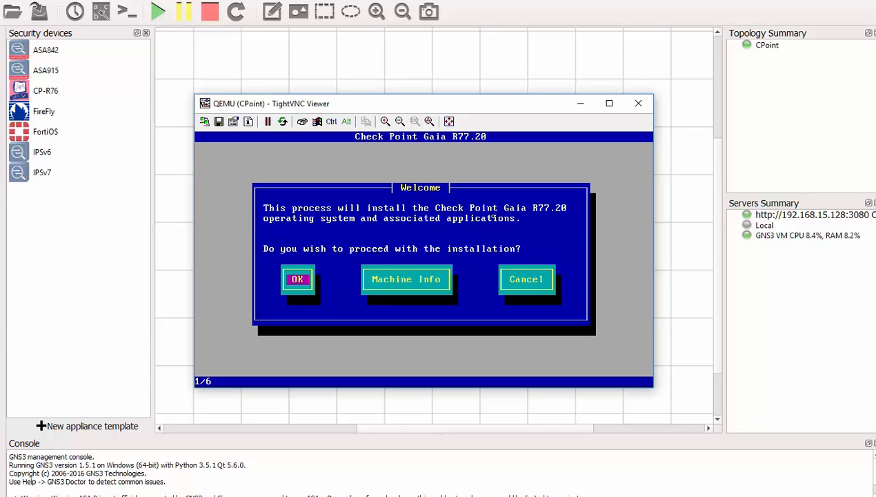
pyautogui.press('Return')
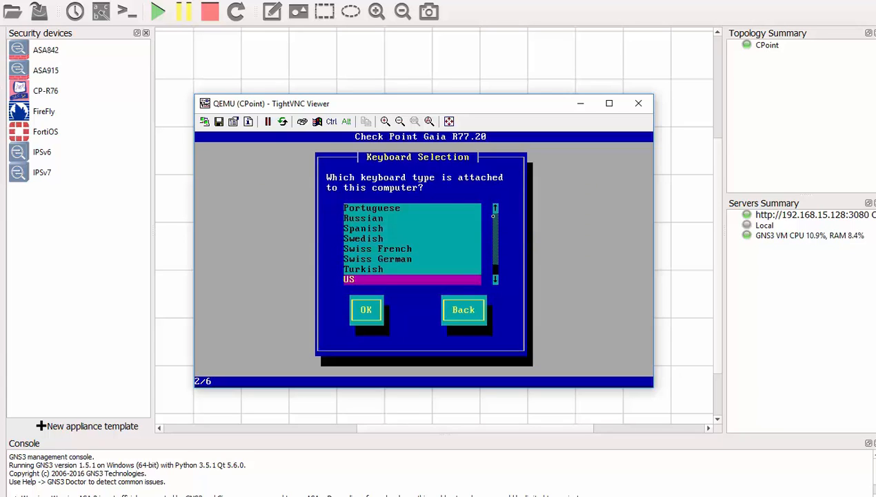
pyautogui.press('Tab')
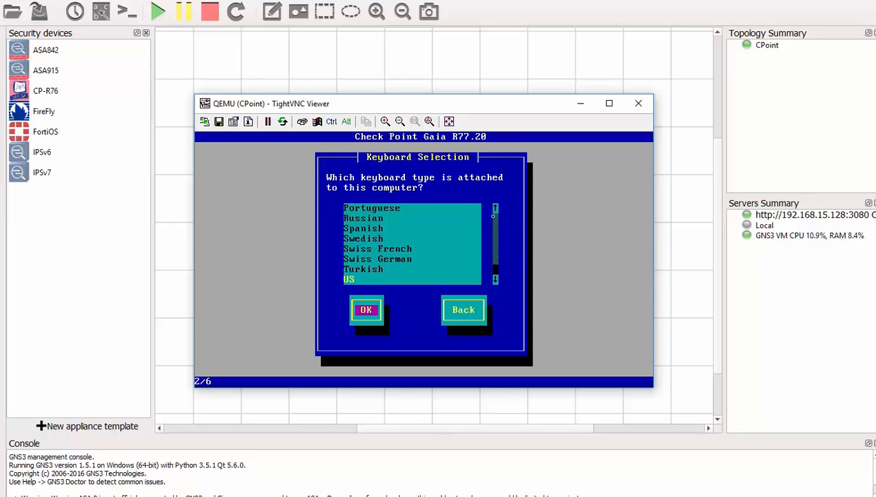
pyautogui.press('Return')
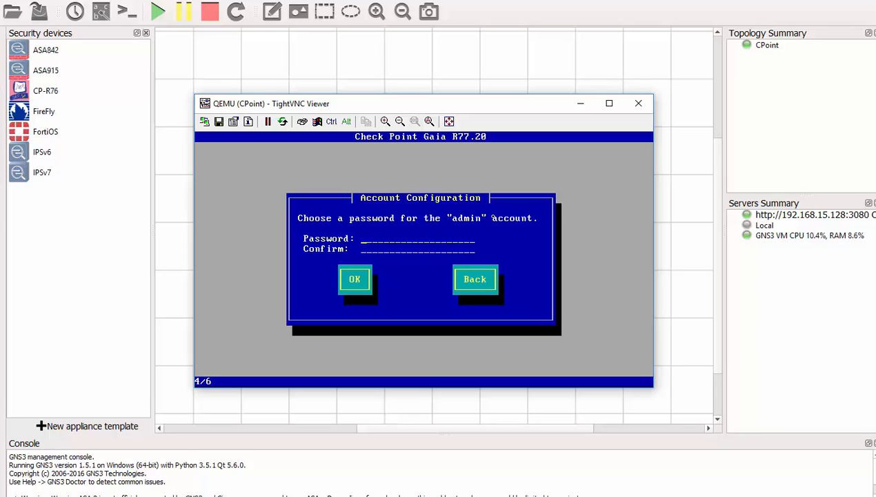
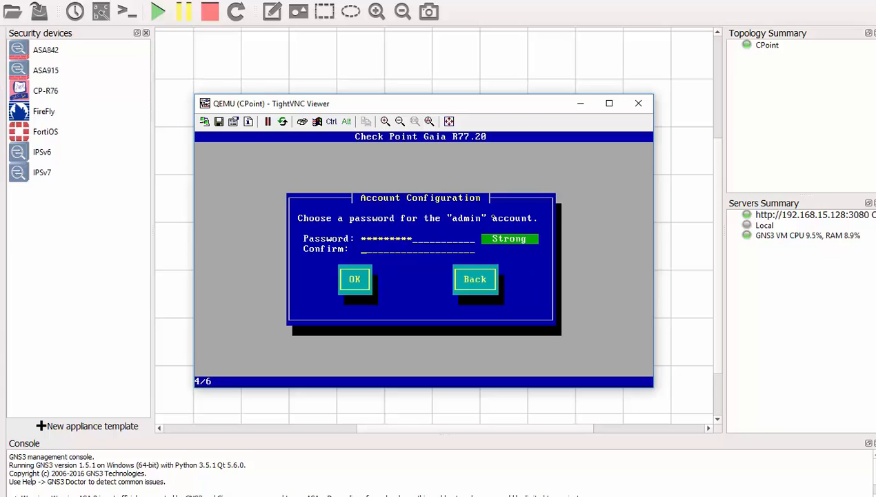
# - Enter and confirm the admin password in both fields
pyautogui.press('Tab')
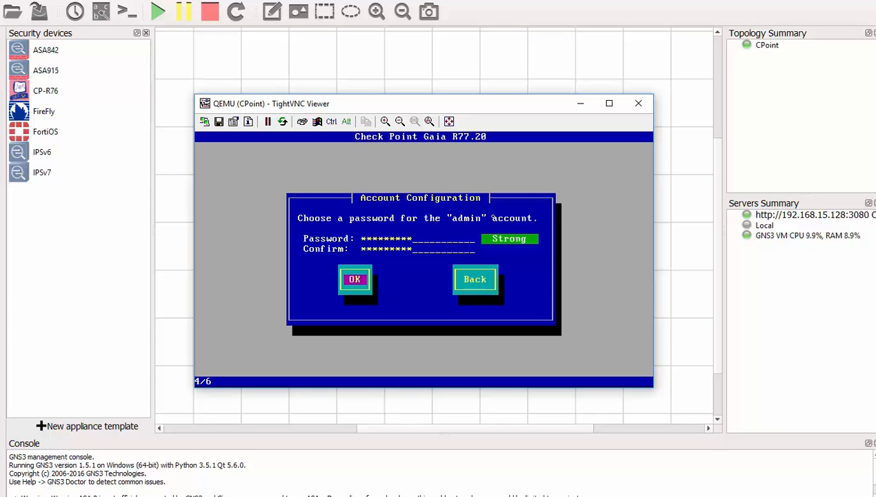
pyautogui.press('Return')
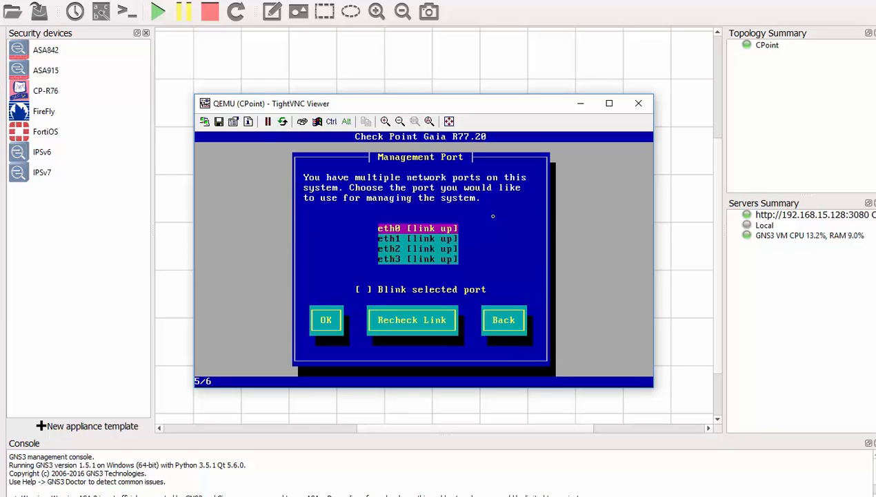
# - Choose eth0 as the management port
pyautogui.press('Down')
pyautogui.press('Down')
pyautogui.press('Down')
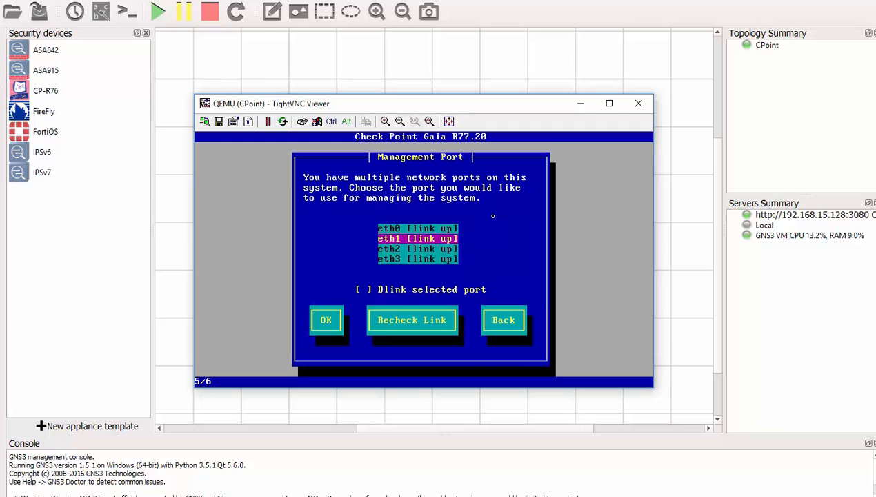
pyautogui.press('Up')
pyautogui.press('Up')
pyautogui.press('Up')
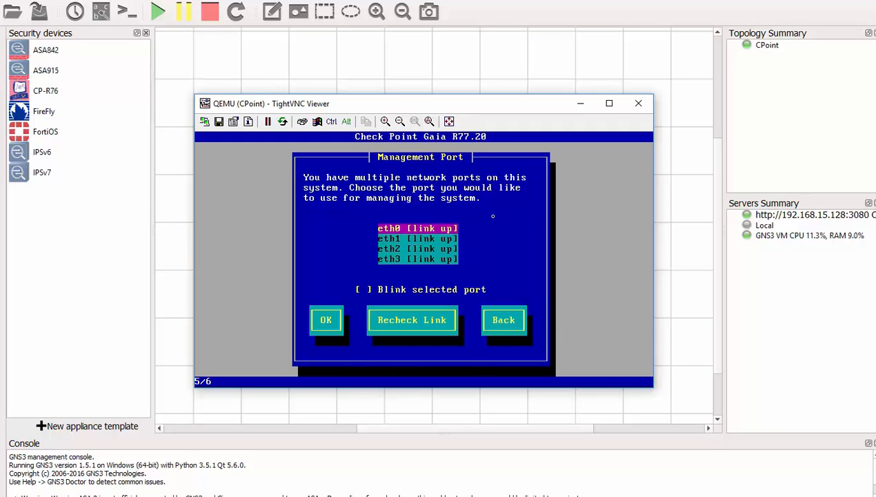
pyautogui.press('Tab')
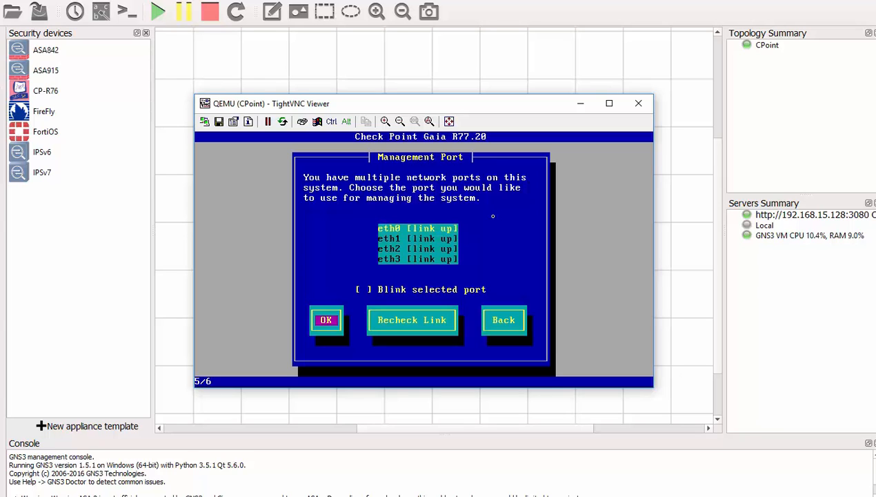
pyautogui.press('Return')
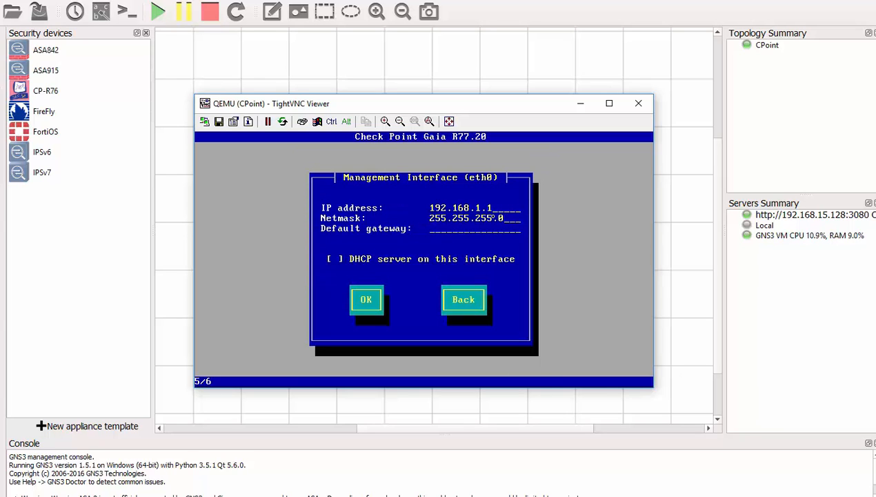
# - Set eth0 to IP 192.168.126.254 with default gateway 192.168.126.1
pyautogui.press('BackSpace')
pyautogui.press('BackSpace')
pyautogui.press('BackSpace')
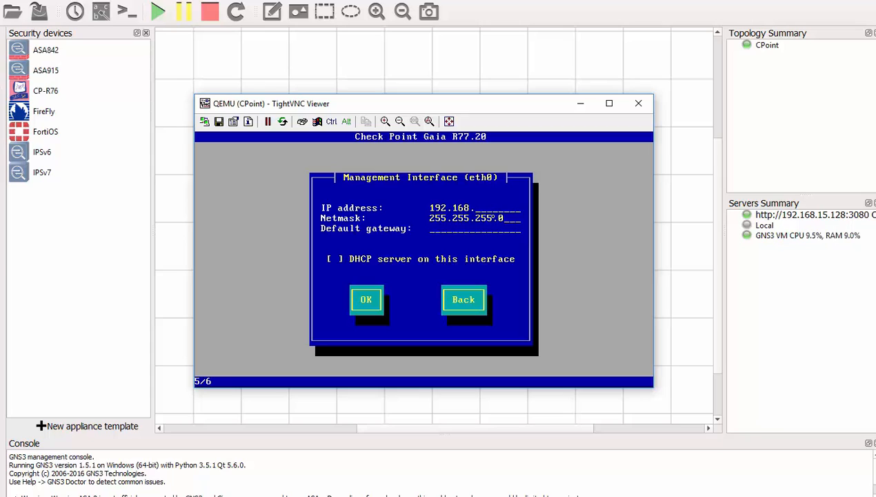
pyautogui.write('126.254')
pyautogui.press('Tab')
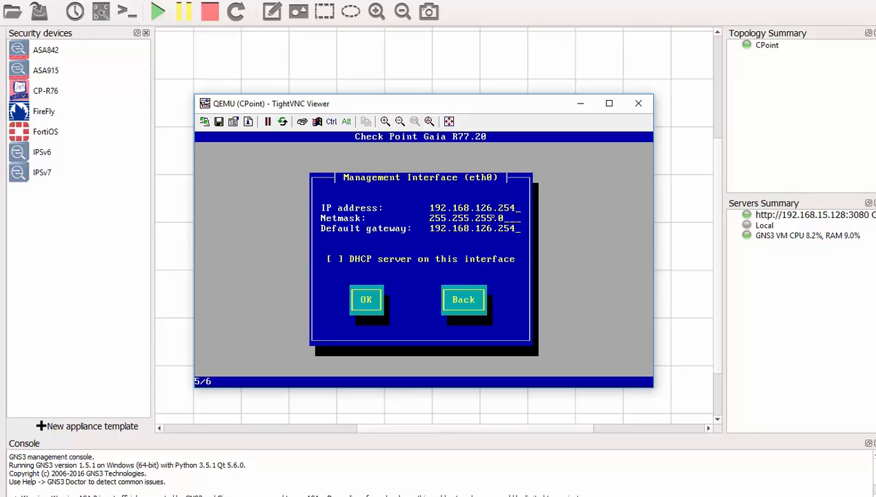
pyautogui.press('BackSpace')
pyautogui.press('BackSpace')
pyautogui.press('BackSpace')
pyautogui.write('1')
pyautogui.press('Tab')
pyautogui.press('Tab')
pyautogui.press('Return')
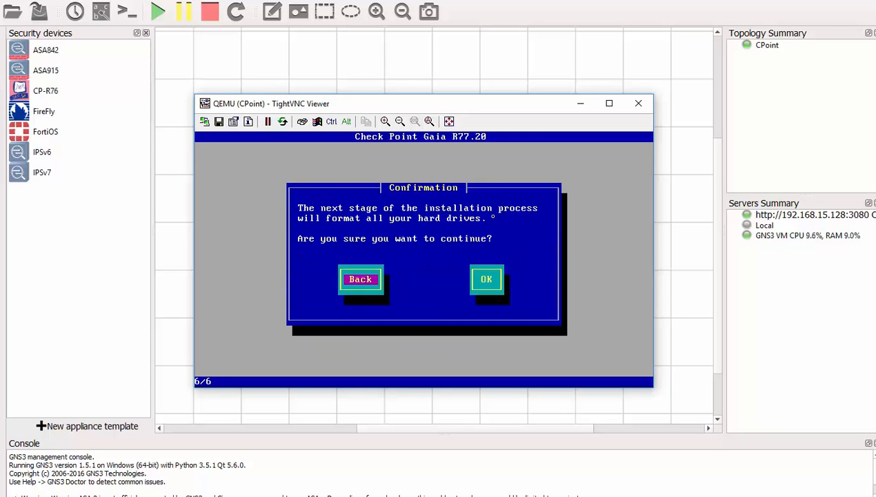
# - Confirm formatting the drives, then reboot the gateway once installation completes
pyautogui.press('Tab')
pyautogui.press('Return')
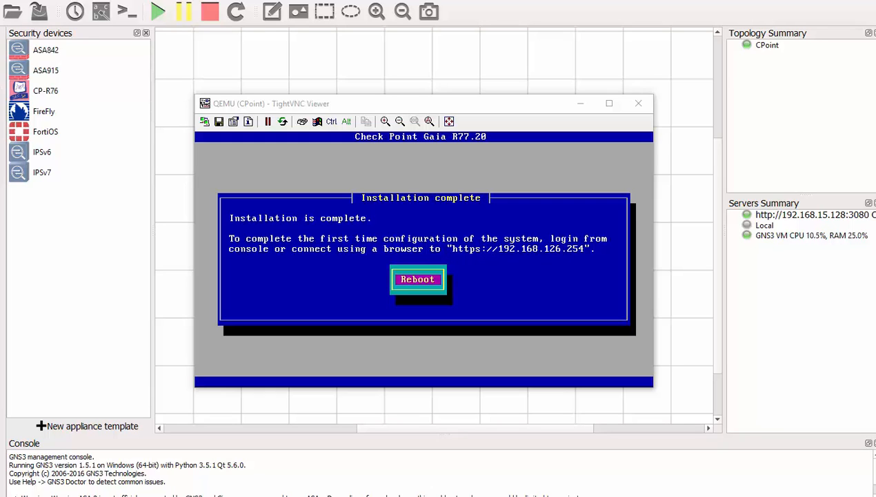
pyautogui.click(410, 231)
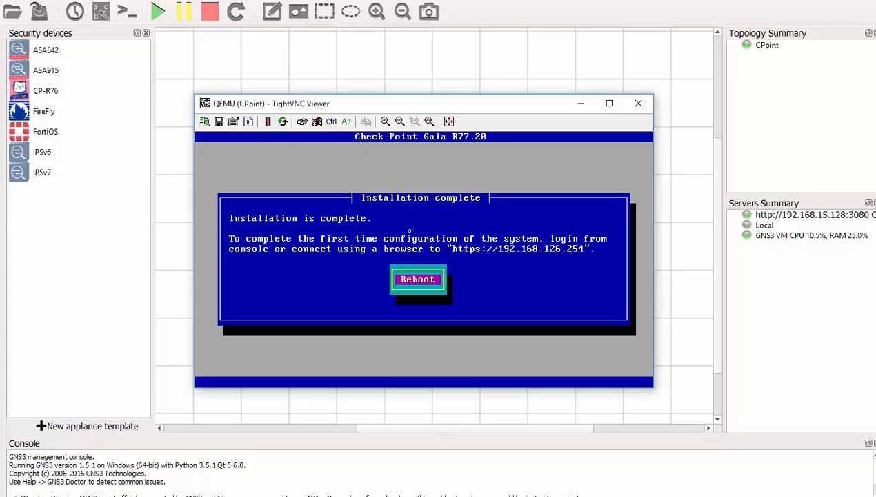
pyautogui.press('Return')
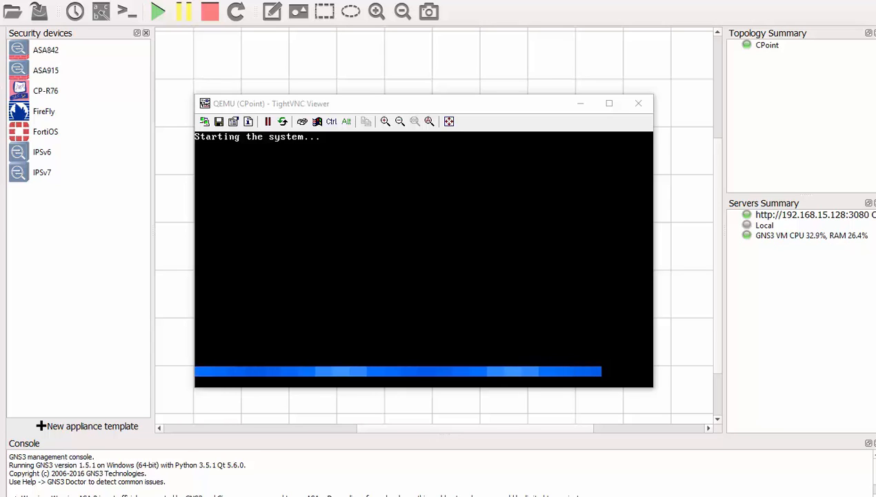
# - Log in to the gateway console as admin with the password, retrying after a failed attempt
pyautogui.click(273, 180)
pyautogui.write('a')
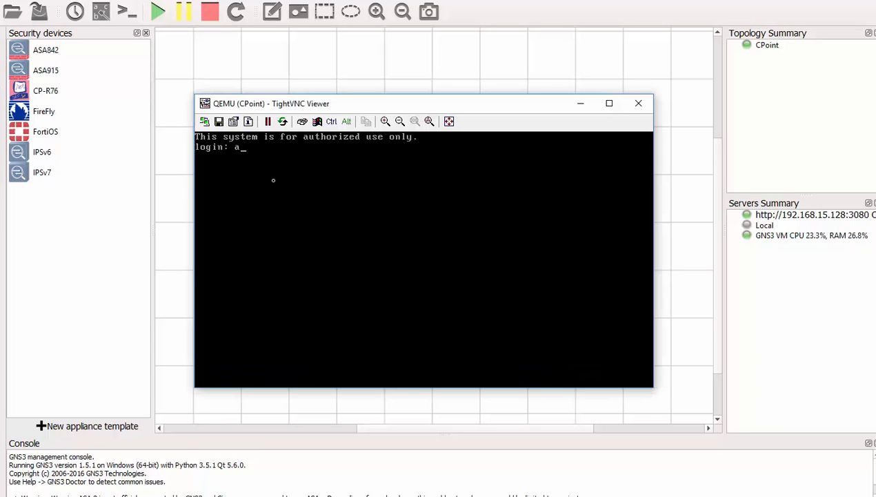
pyautogui.write('dmin')
pyautogui.press('Return')
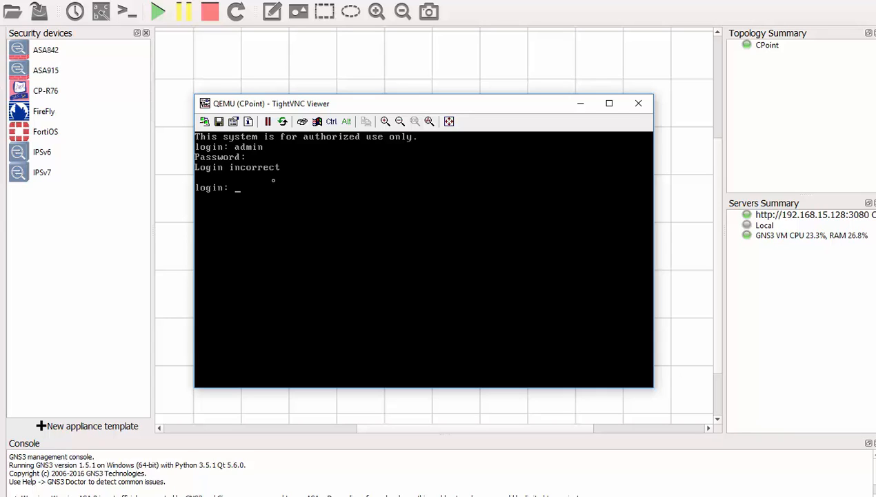
pyautogui.press('Return')
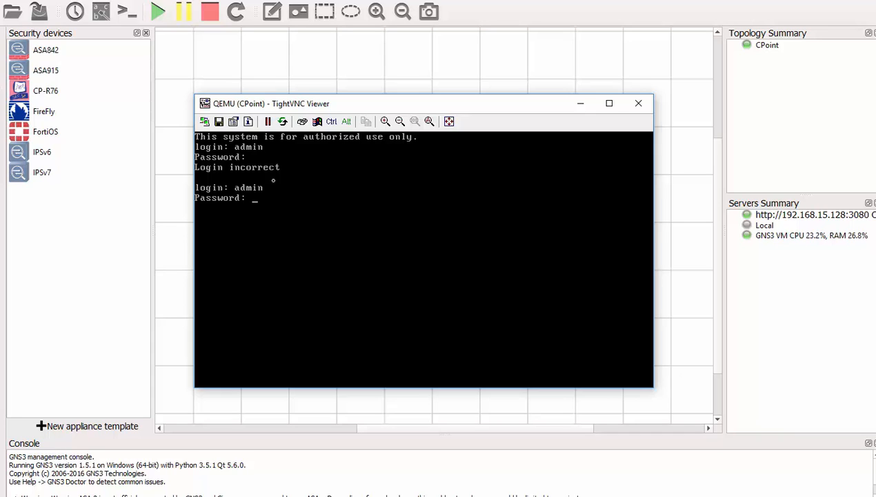
pyautogui.press('Return')
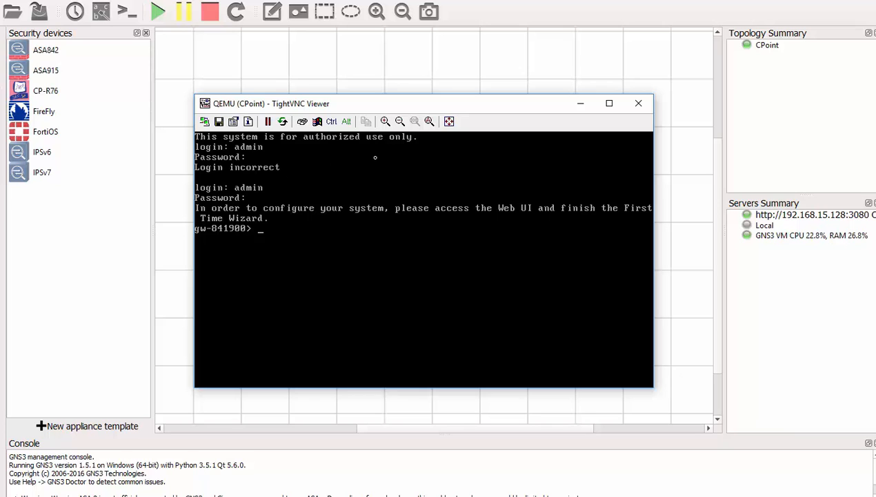
# - Close the gateway console, stop and permanently delete the CPoint node, then select the CPoint template
pyautogui.click(630, 105)
pyautogui.rightClick(352, 184)
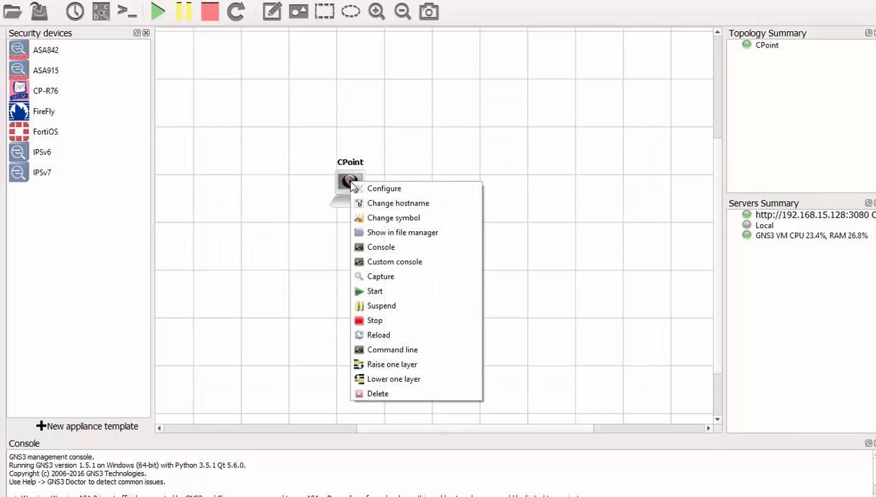
pyautogui.click(389, 323)
pyautogui.rightClick(345, 183)
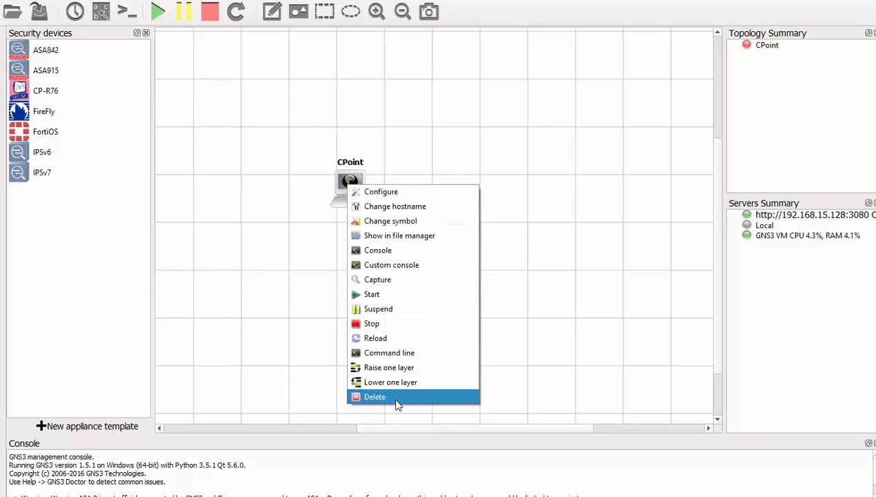
pyautogui.click(397, 397)
pyautogui.click(452, 263)
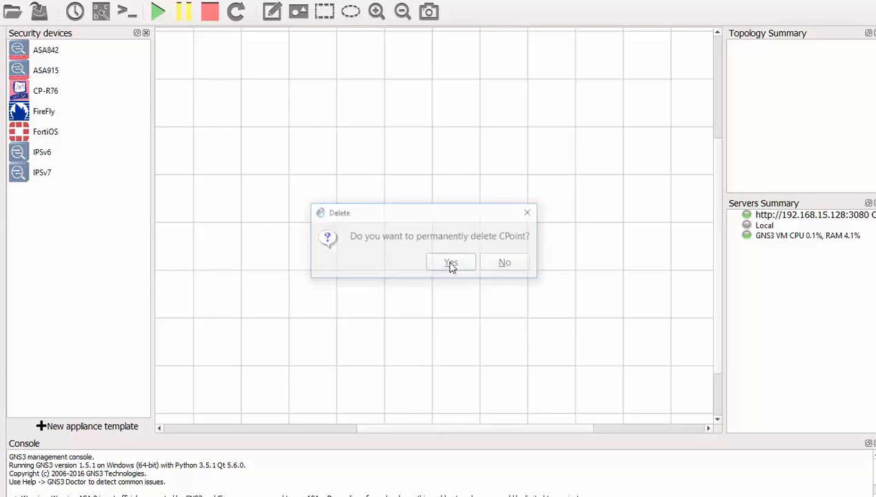
pyautogui.click(56, 157)
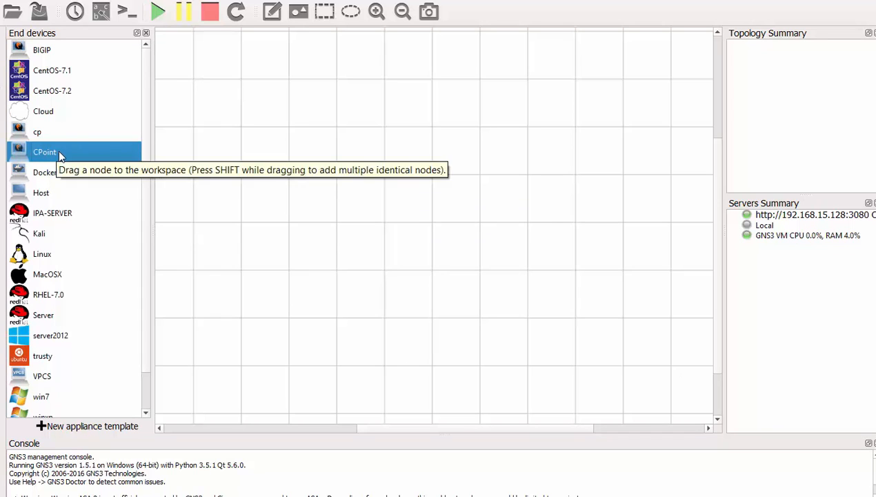
# - Set the CPoint template's console type to telnet
pyautogui.rightClick(58, 157)
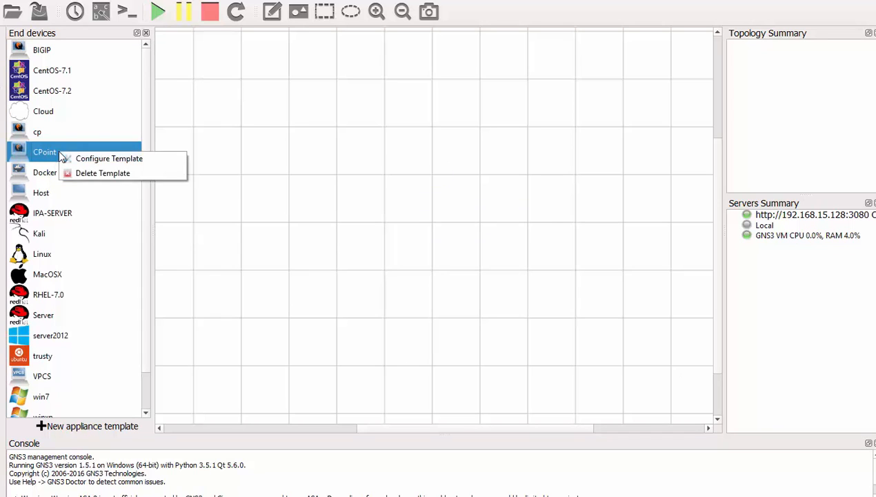
pyautogui.click(119, 166)
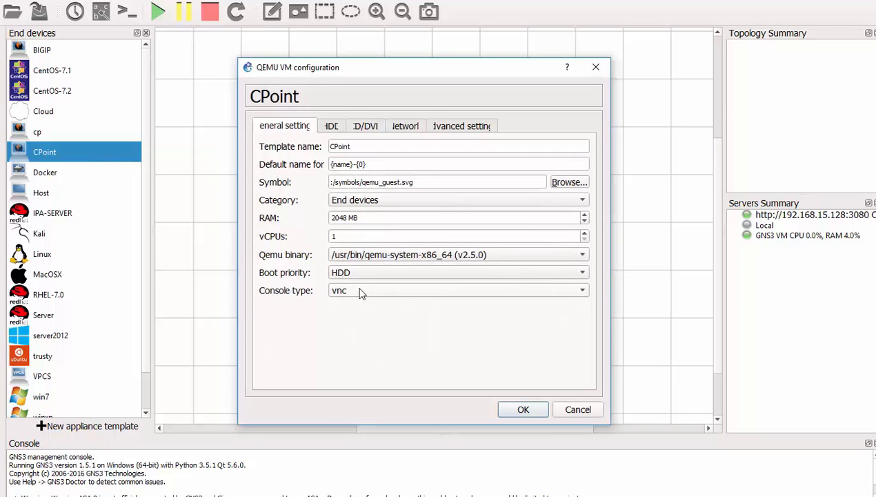
pyautogui.click(355, 291)
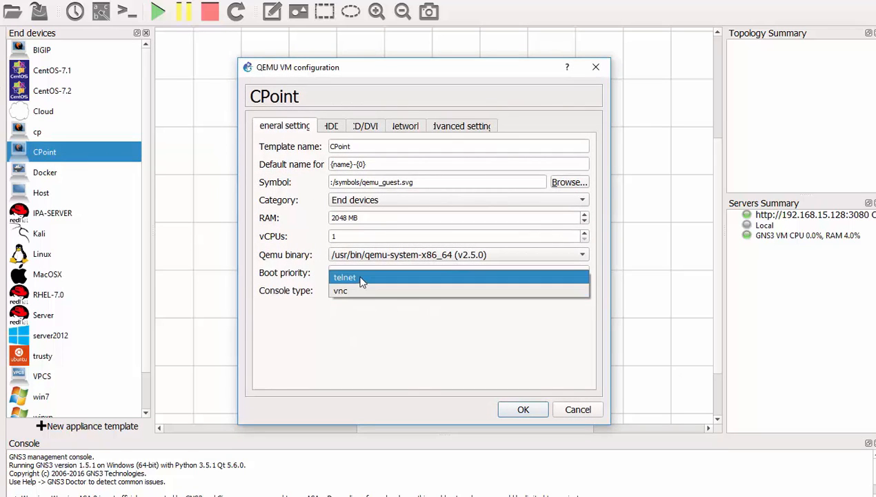
pyautogui.click(361, 279)
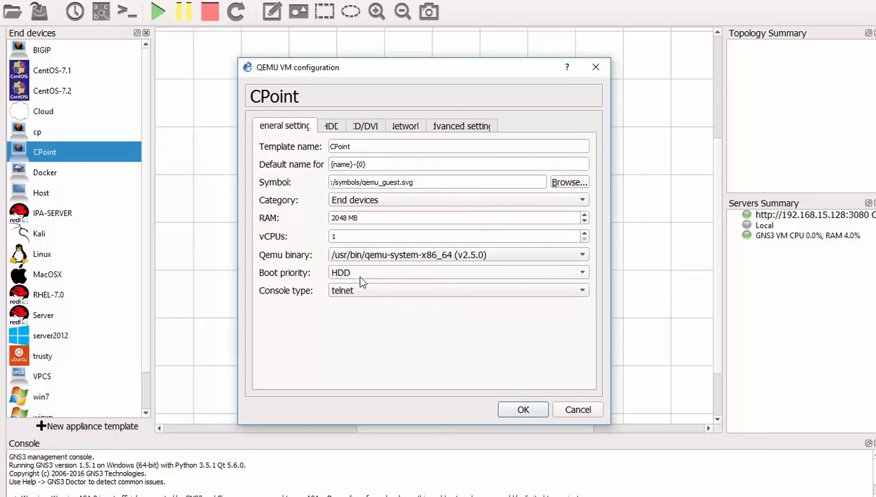
# - Clear the install ISO path from the template's CD/DVD image setting
pyautogui.click(365, 132)
pyautogui.moveTo(488, 167); pyautogui.dragTo(245, 177)
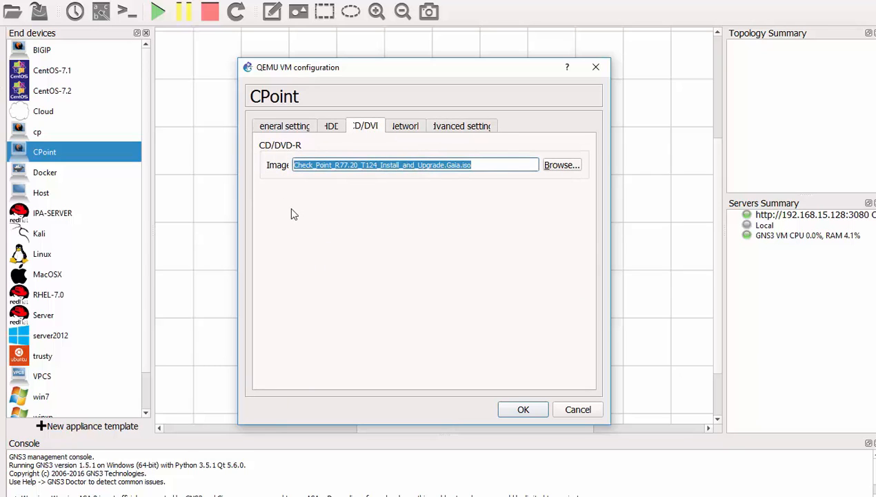
pyautogui.press('BackSpace')
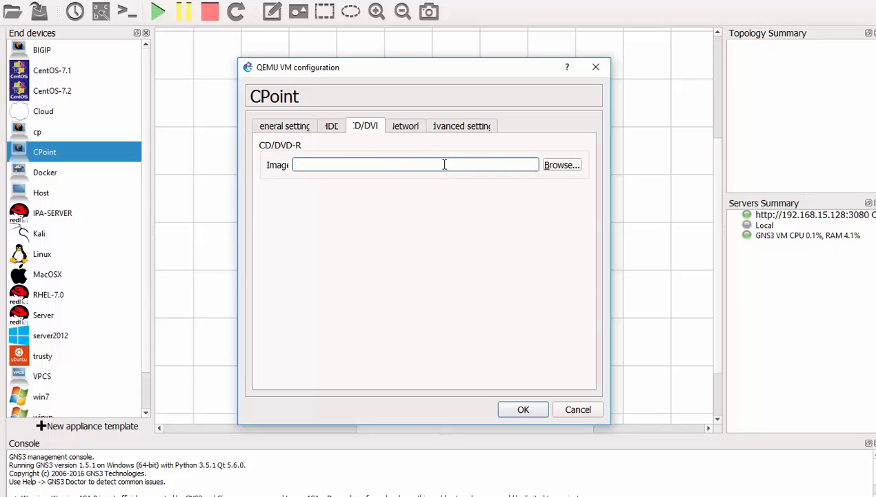
# - Enable 'Use as a linked base VM' and bring up the symbol chooser
pyautogui.click(451, 127)
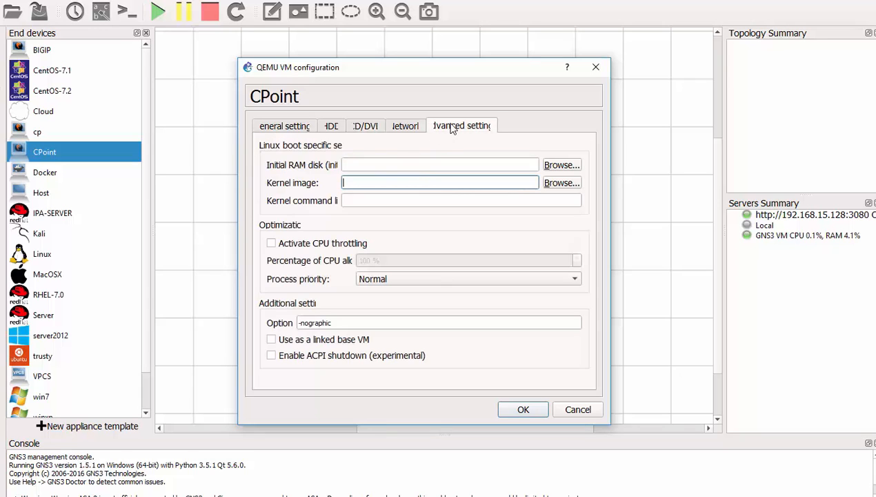
pyautogui.click(272, 340)
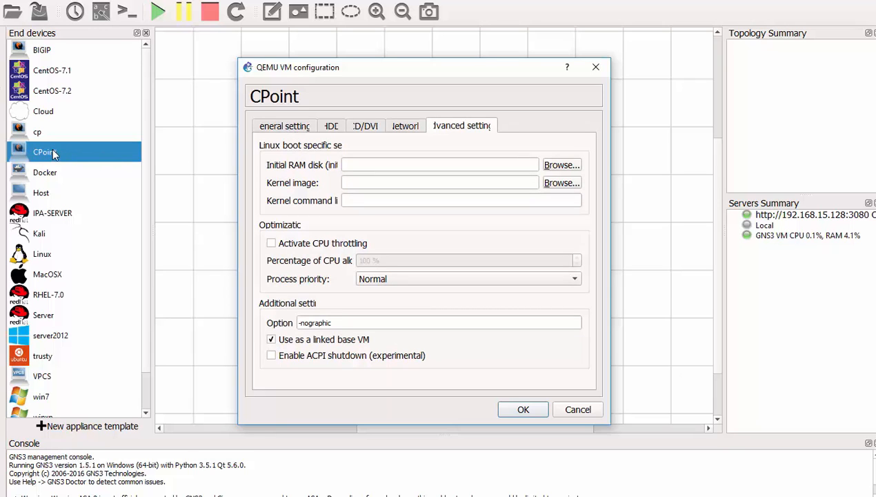
pyautogui.click(288, 130)
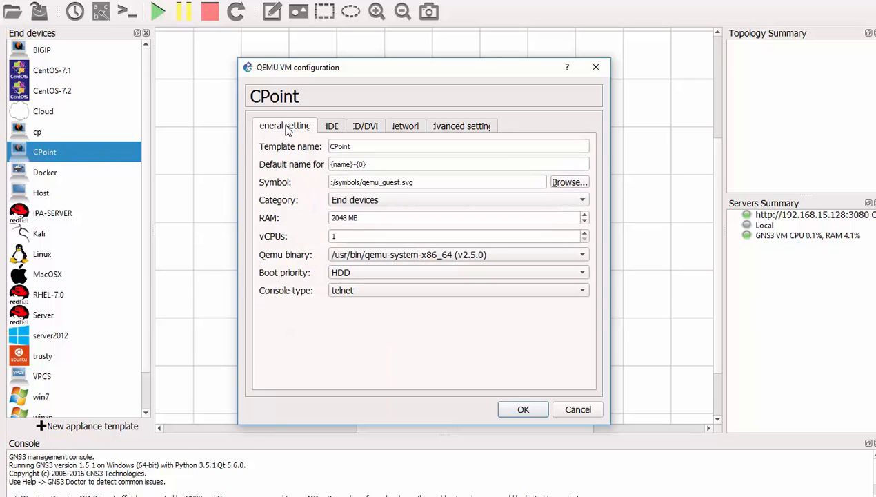
pyautogui.click(570, 183)
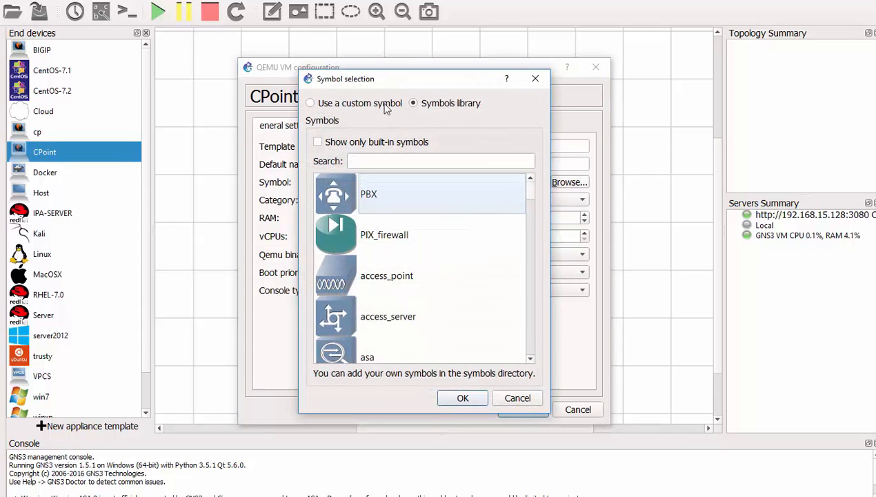
# - Give the CPoint template the custom CheckPoint icon from GNS3 Custom Icons and save its settings
pyautogui.click(322, 105)
pyautogui.click(476, 142)
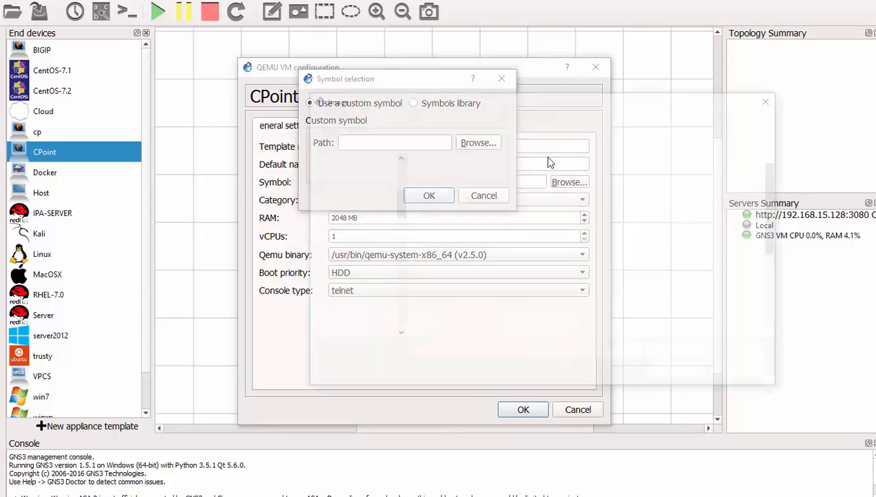
pyautogui.doubleClick(586, 193)
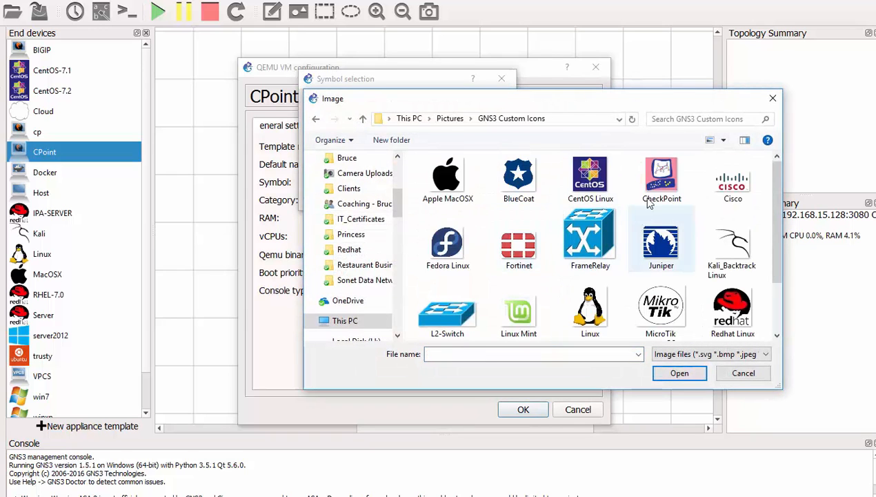
pyautogui.doubleClick(648, 202)
pyautogui.click(427, 195)
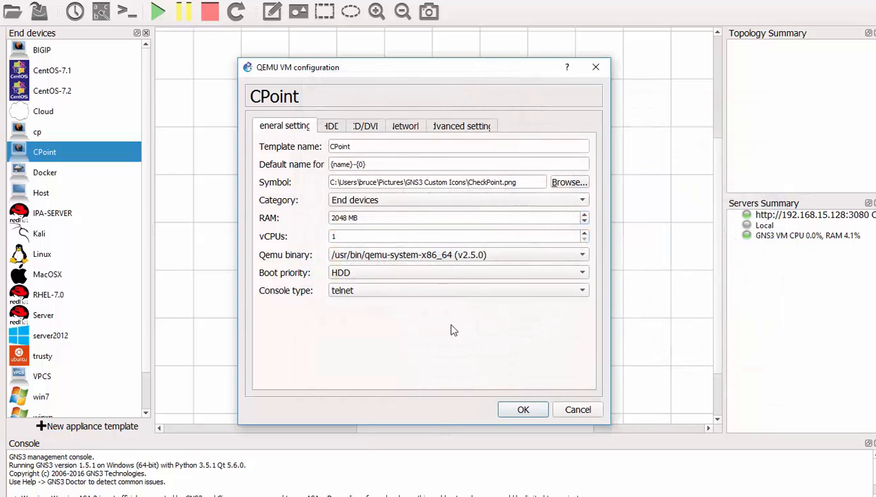
pyautogui.click(523, 410)
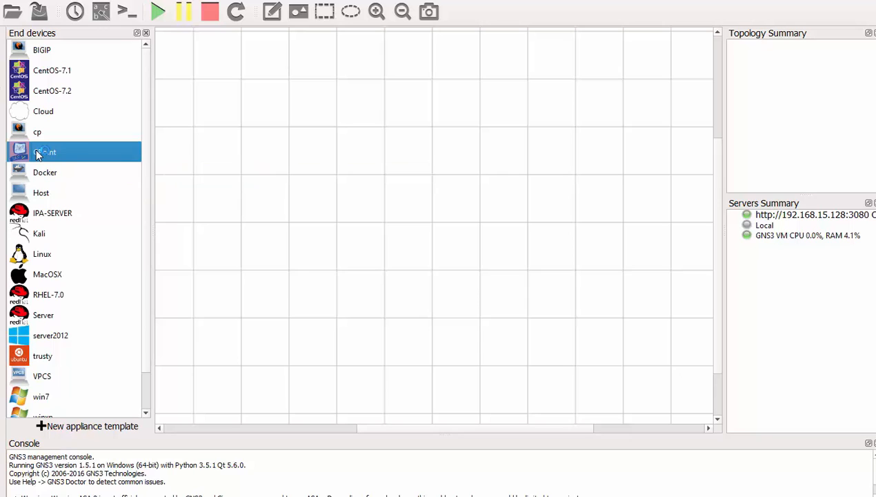
# - Place CPoint-1, win7-1 and a switch SW1 on the canvas
pyautogui.moveTo(38, 153); pyautogui.dragTo(312, 165)
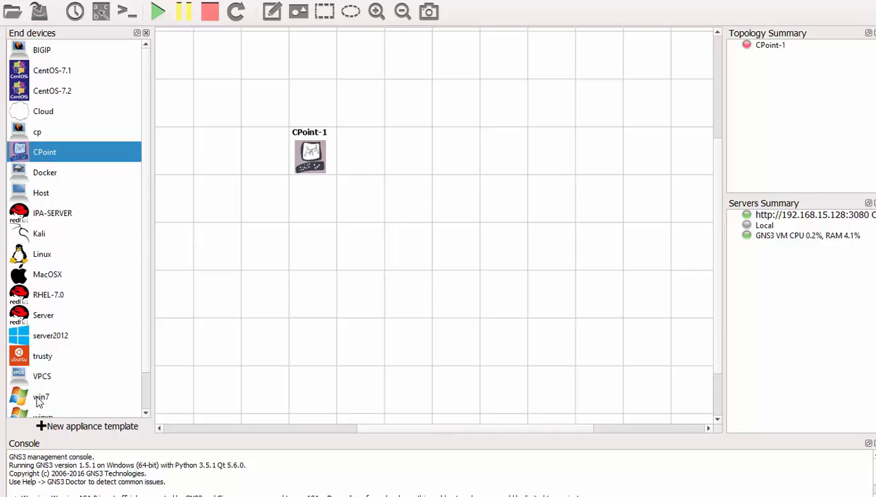
pyautogui.moveTo(38, 402); pyautogui.dragTo(652, 165)
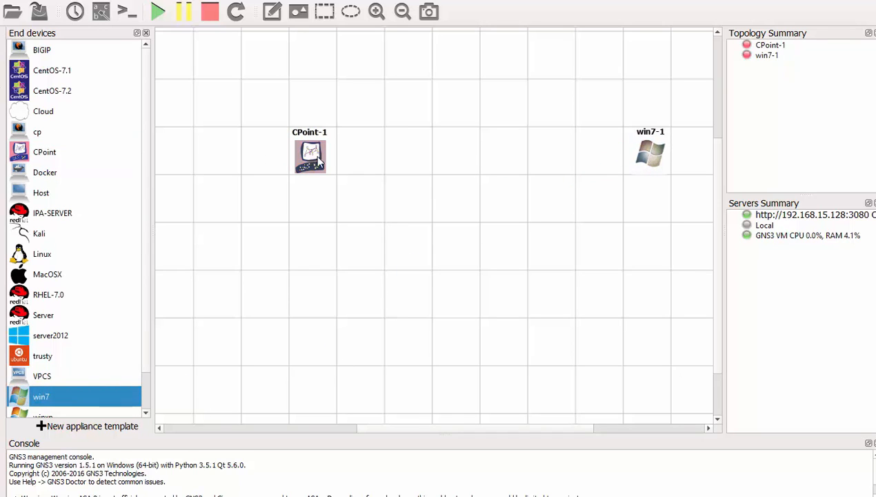
pyautogui.moveTo(319, 162); pyautogui.dragTo(277, 157)
pyautogui.click(2, 91)
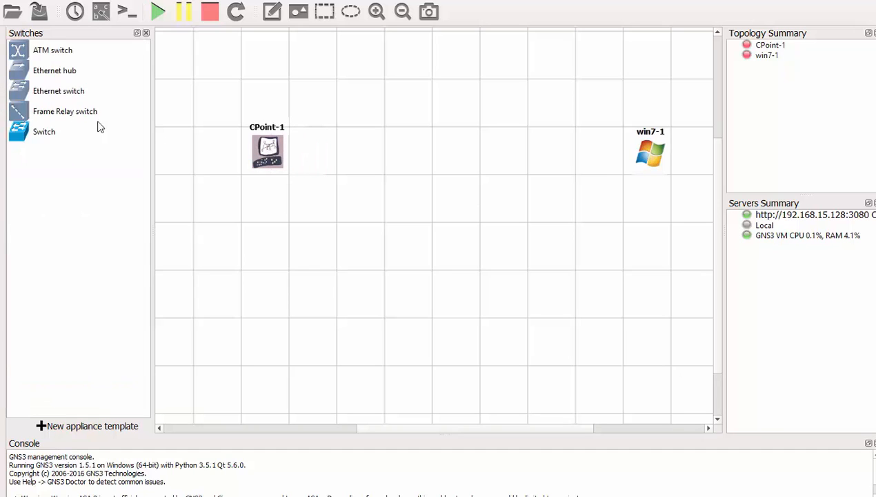
pyautogui.moveTo(56, 132); pyautogui.dragTo(466, 172)
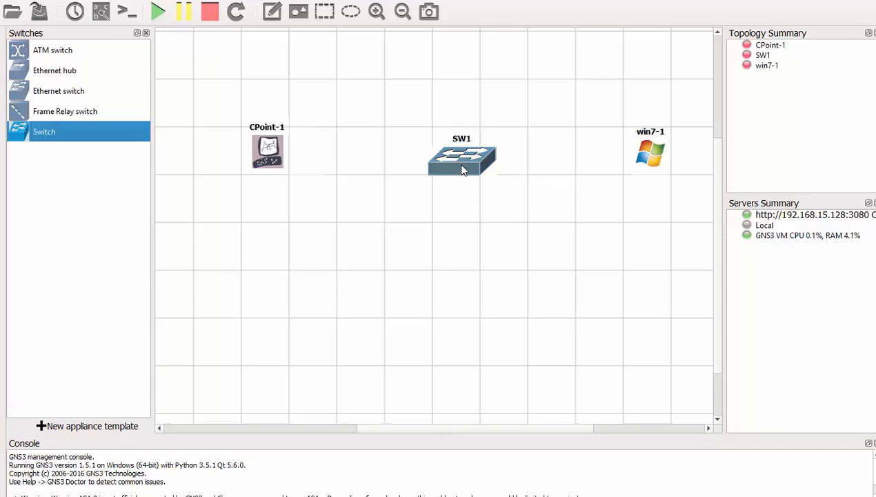
# - Add a note reading 192.168.126.254 beneath CPoint-1
pyautogui.click(272, 11)
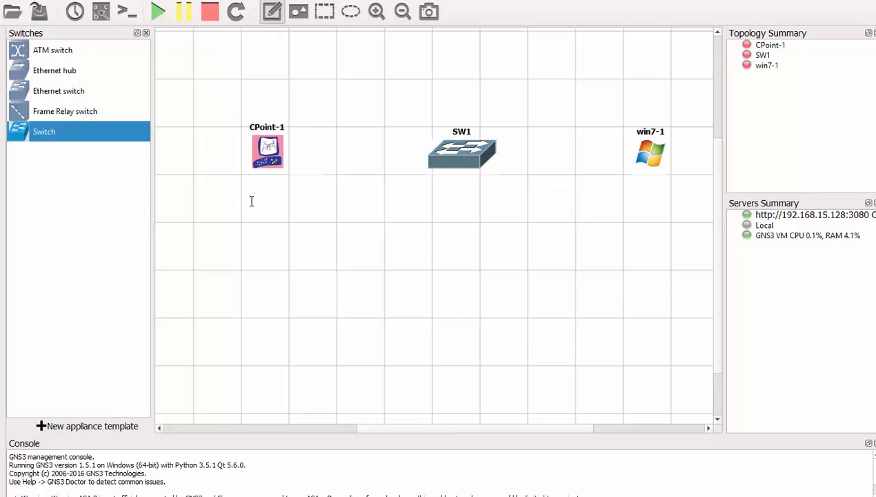
pyautogui.click(241, 181)
pyautogui.write('192.1')
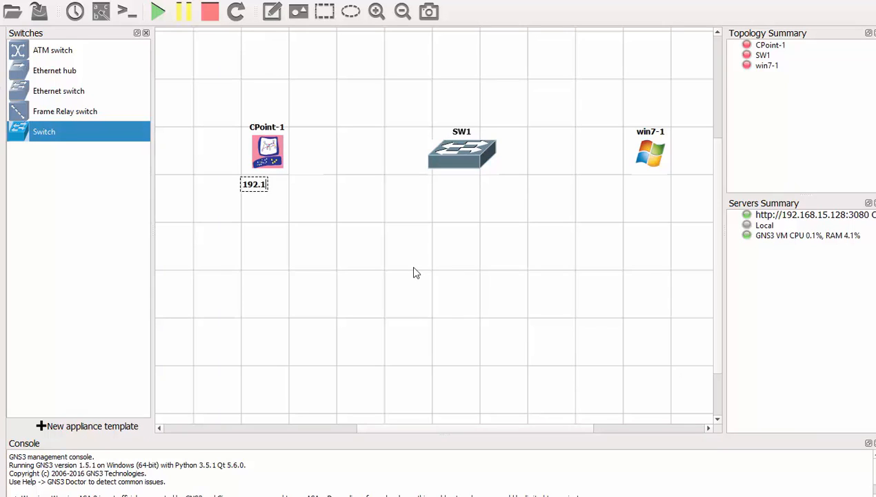
pyautogui.write('68.126')
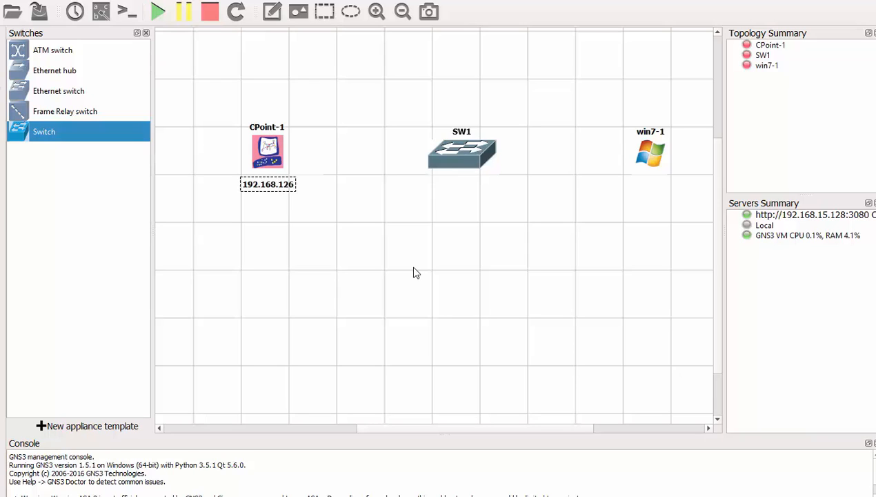
pyautogui.write('.254')
pyautogui.click(425, 278)
pyautogui.moveTo(299, 189); pyautogui.dragTo(290, 187)
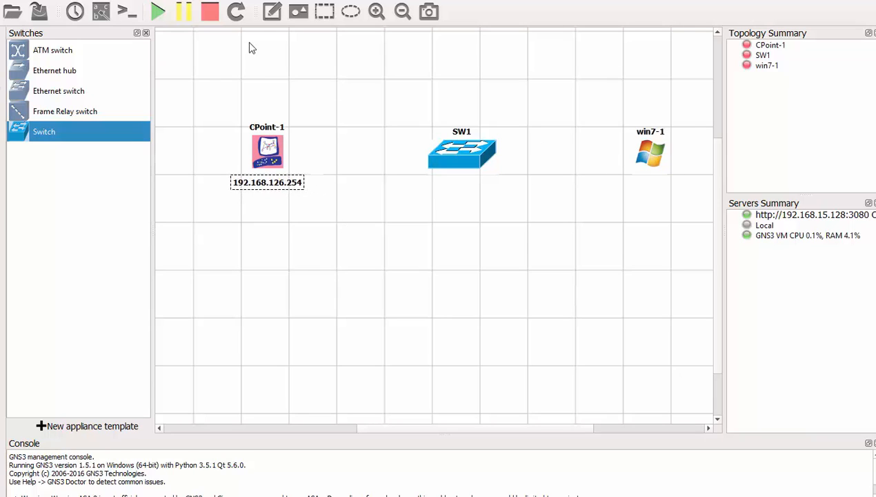
# - Add a note reading 192.168.126.2 beneath win7-1
pyautogui.click(271, 12)
pyautogui.click(612, 190)
pyautogui.write('192.168')
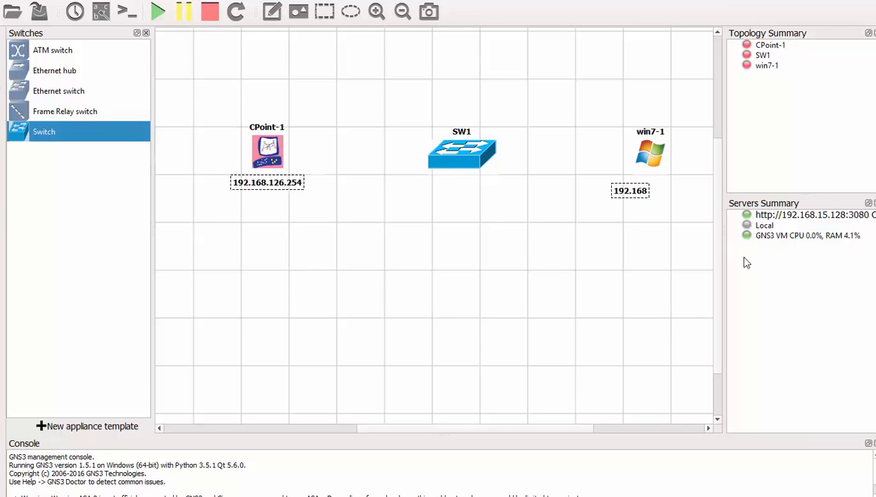
pyautogui.write('.126.2')
pyautogui.click(689, 253)
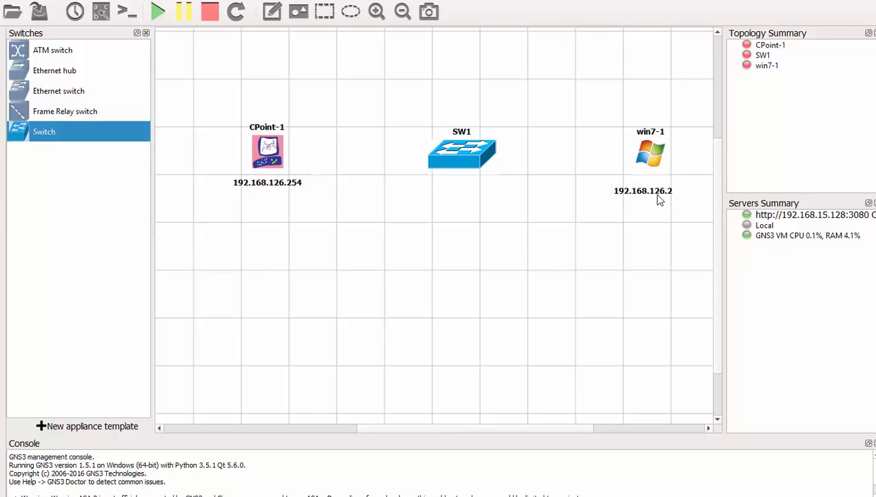
pyautogui.moveTo(658, 195); pyautogui.dragTo(656, 180)
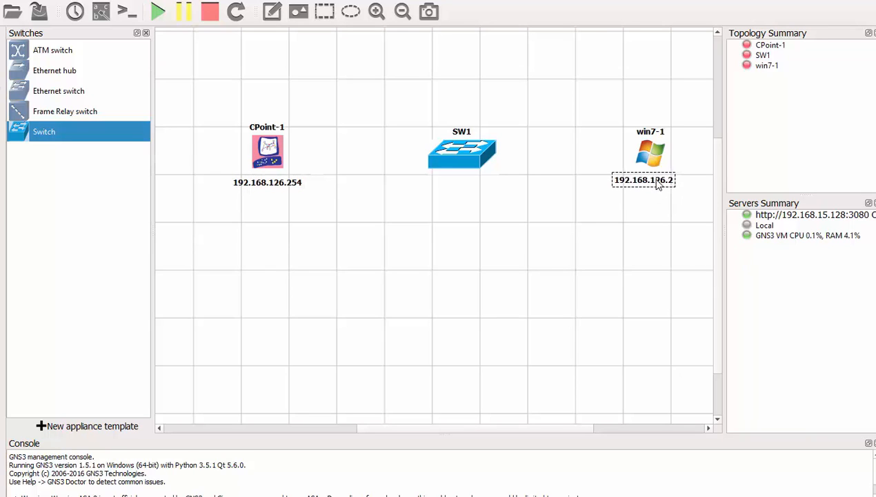
pyautogui.click(3, 251)
# - Cable CPoint-1's Ethernet0 to SW1 and SW1 to win7-1
pyautogui.click(280, 154)
pyautogui.click(296, 160)
pyautogui.click(434, 151)
pyautogui.click(476, 166)
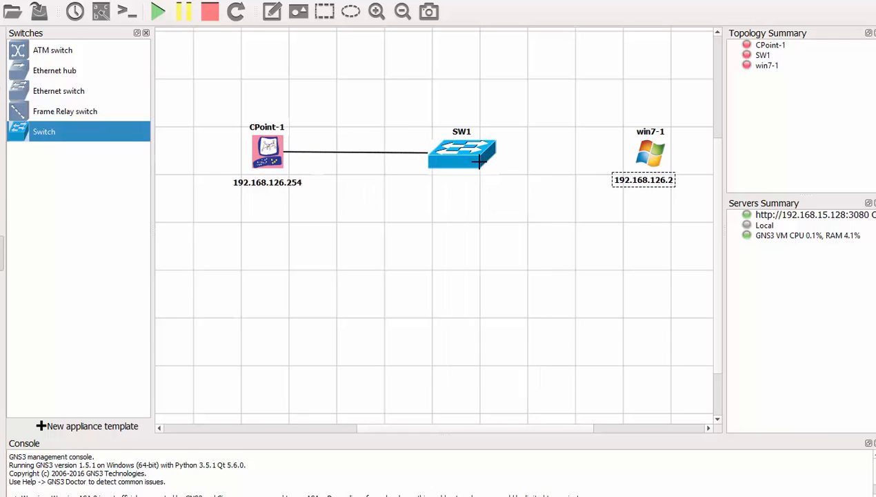
pyautogui.click(480, 160)
pyautogui.click(520, 156)
pyautogui.click(651, 156)
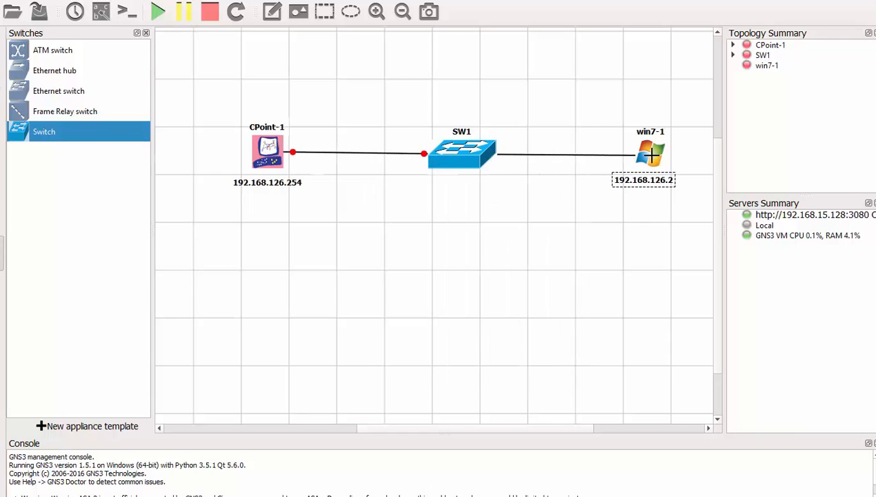
pyautogui.click(651, 156)
pyautogui.click(683, 162)
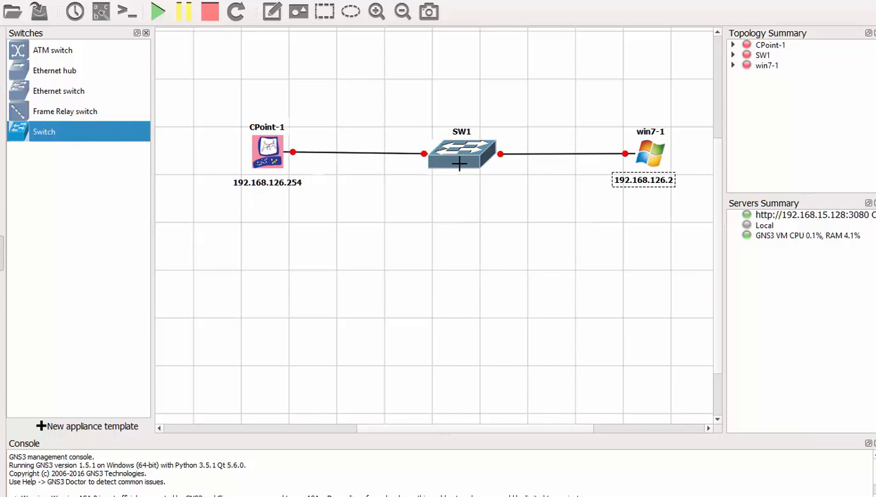
pyautogui.click(2, 256)
pyautogui.click(466, 158)
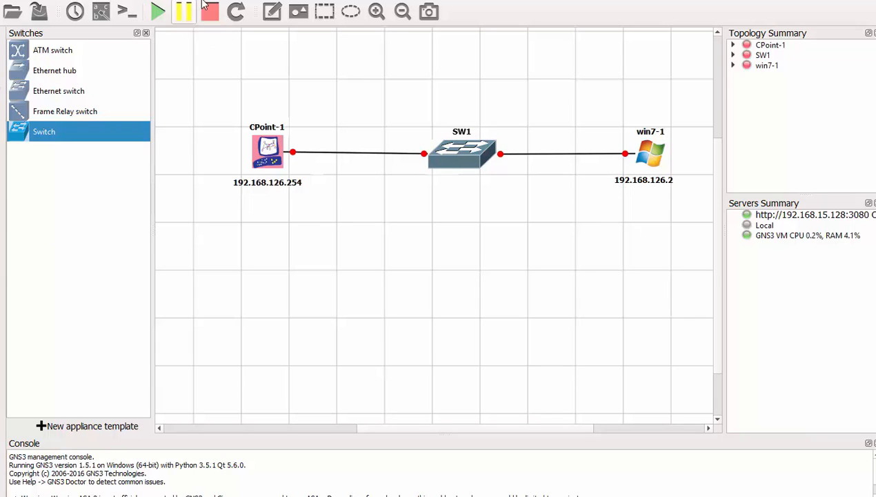
# - Start all nodes, check CPoint-1's boot console, then close it
pyautogui.click(158, 12)
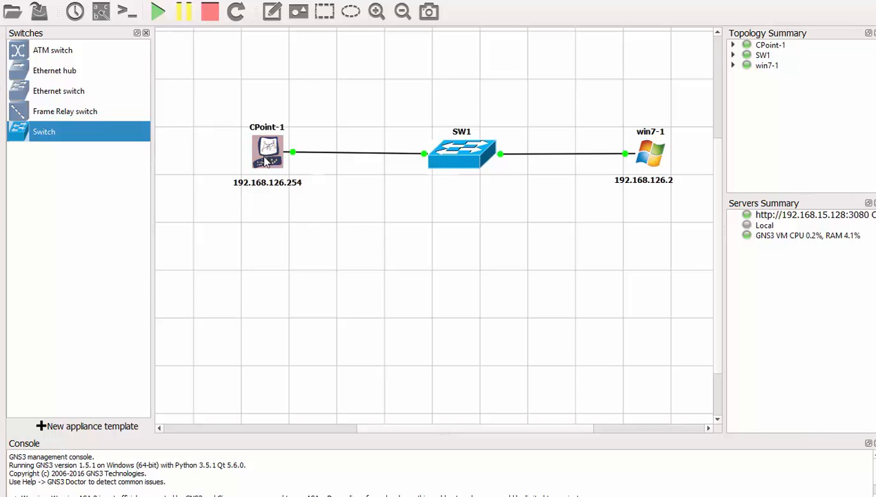
pyautogui.doubleClick(266, 156)
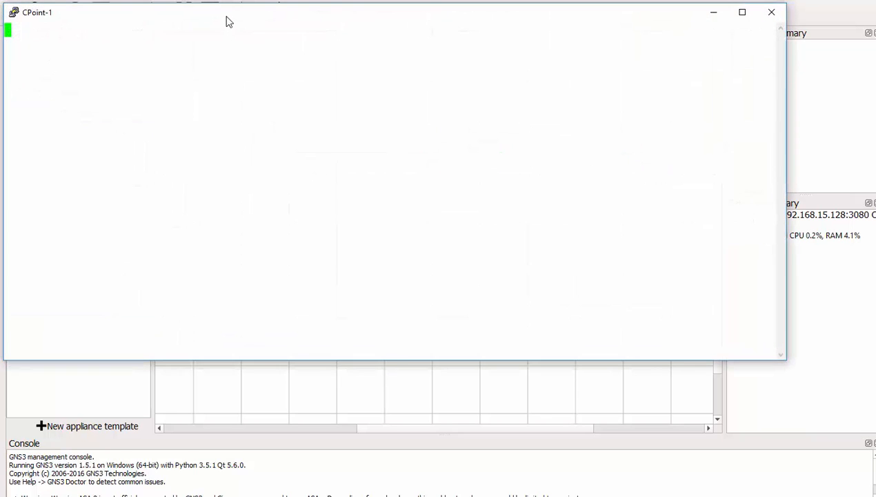
pyautogui.moveTo(227, 16); pyautogui.dragTo(295, 79)
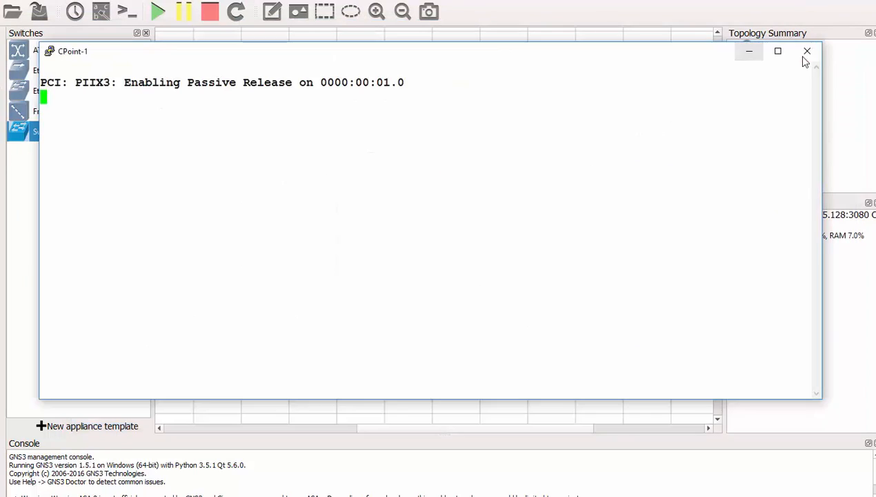
pyautogui.click(808, 53)
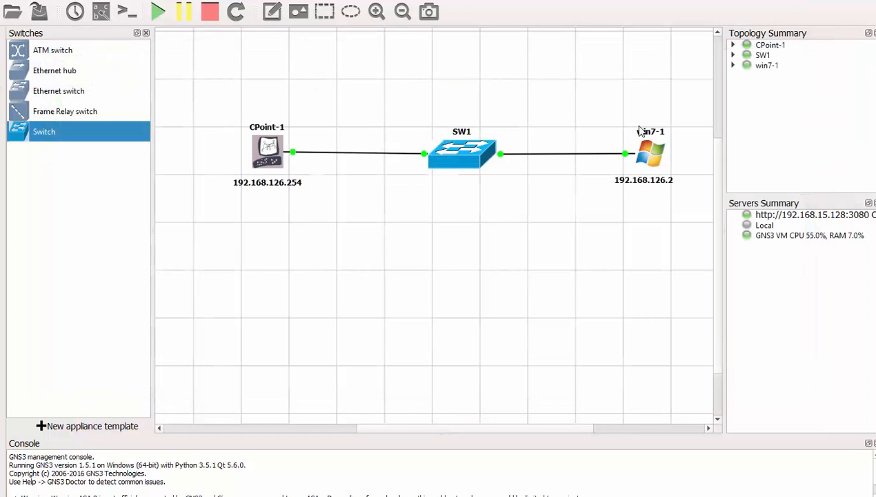
# - Open win7-1's TightVNC display and sign in to Windows 7 with the account password
pyautogui.doubleClick(652, 158)
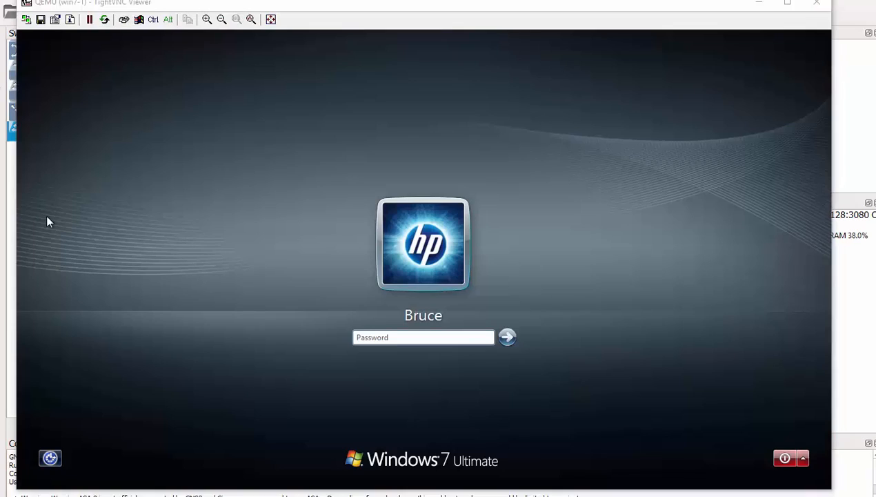
pyautogui.click(380, 339)
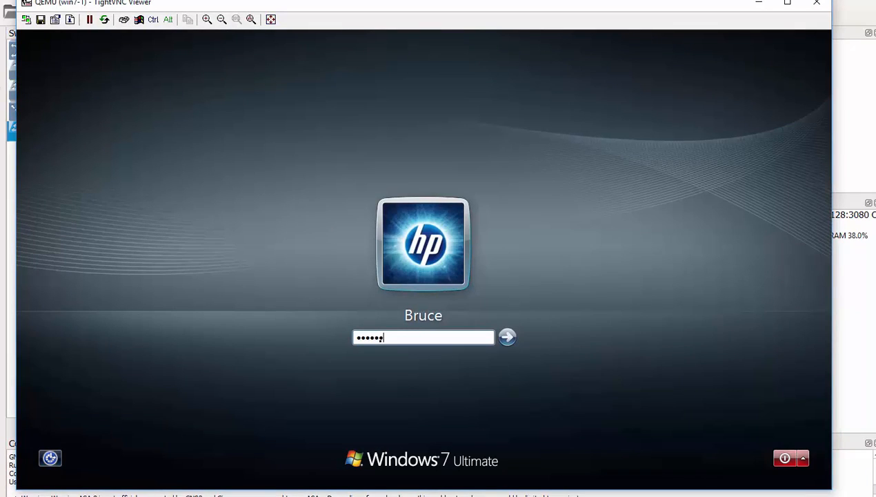
pyautogui.press('Return')
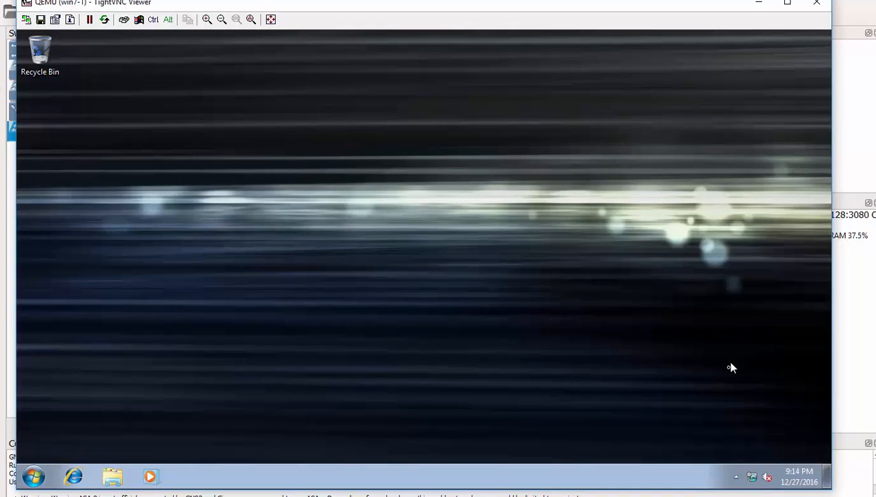
# - Open the Local Area Connection properties from the Network and Sharing Center
pyautogui.rightClick(753, 481)
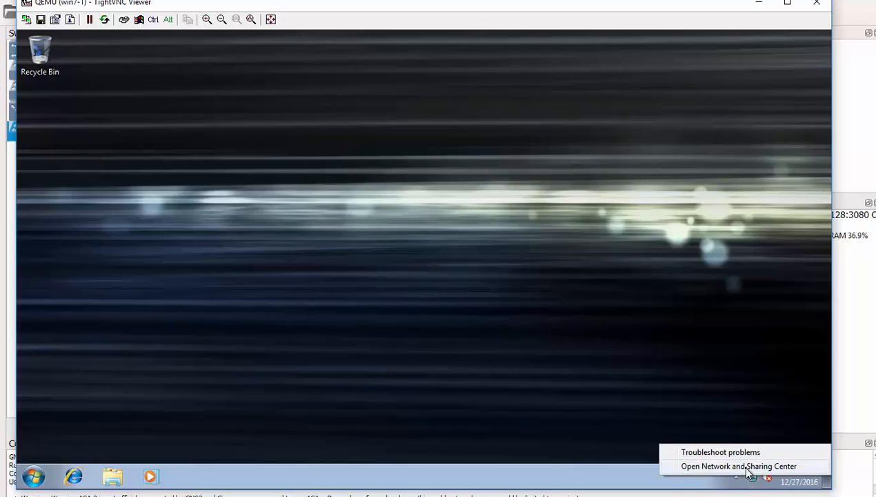
pyautogui.click(747, 468)
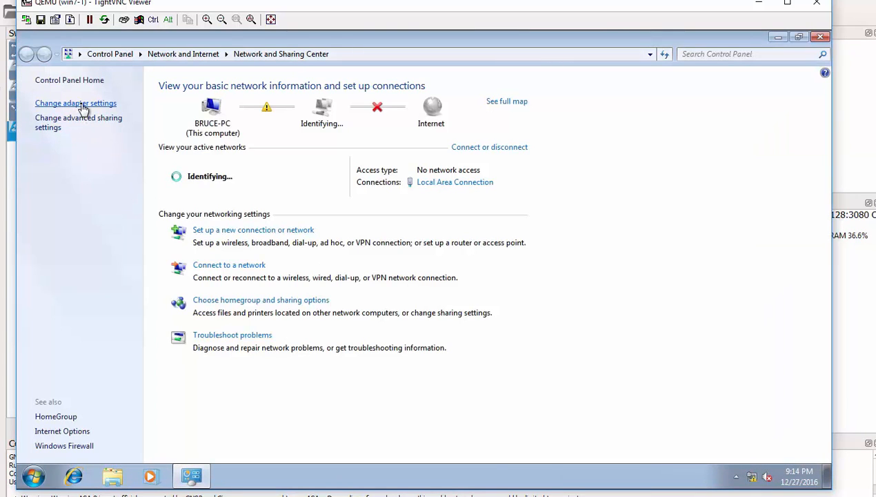
pyautogui.click(81, 104)
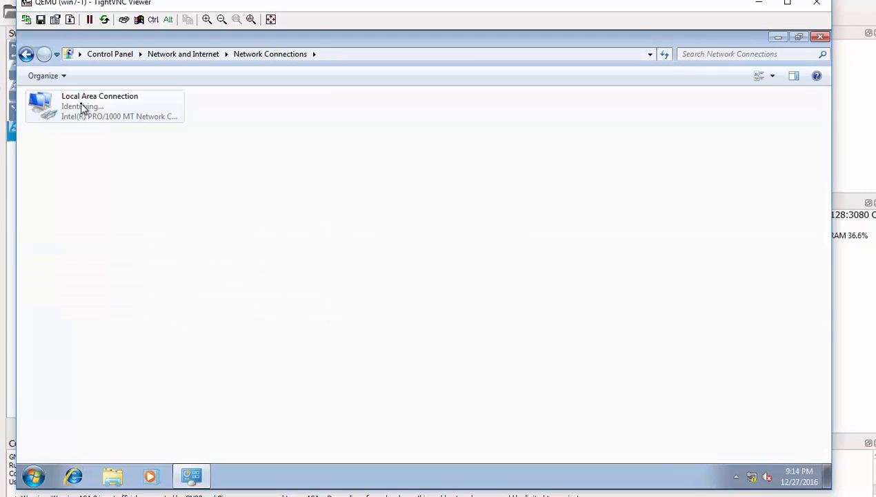
pyautogui.click(132, 106)
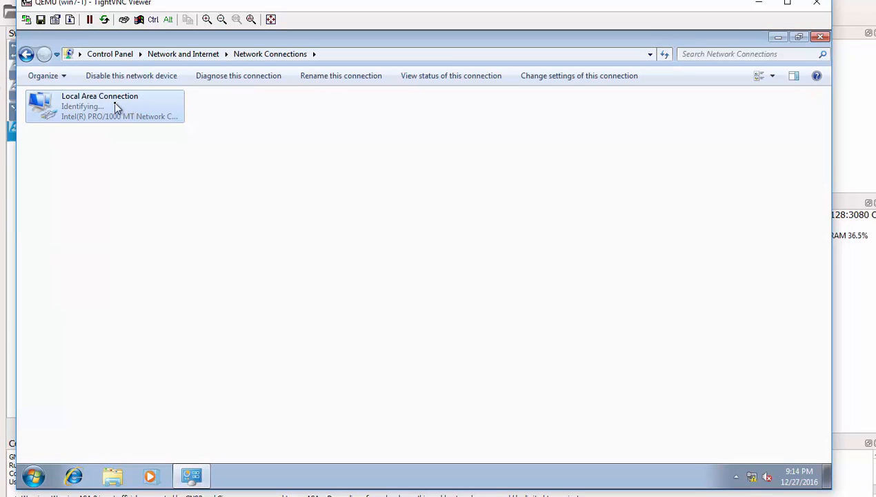
pyautogui.rightClick(115, 107)
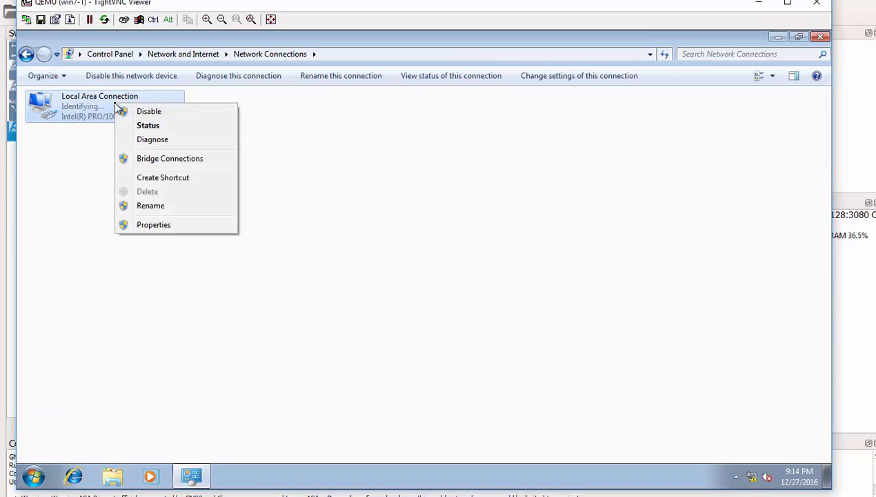
pyautogui.click(156, 225)
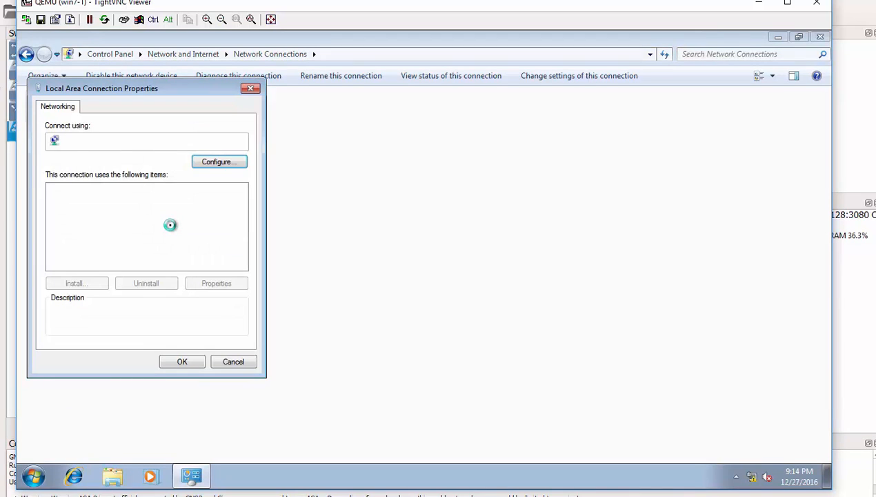
# - Give IPv4 a static address of 192.168.126.2 and confirm it
pyautogui.click(127, 233)
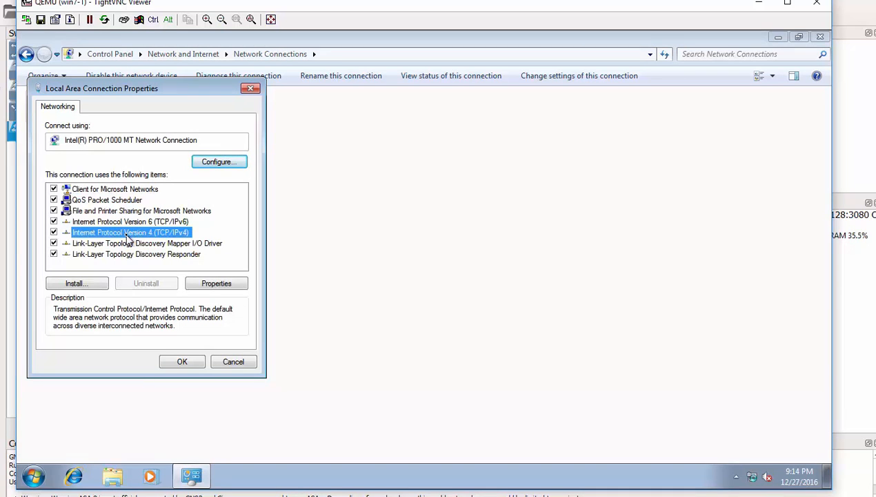
pyautogui.doubleClick(129, 239)
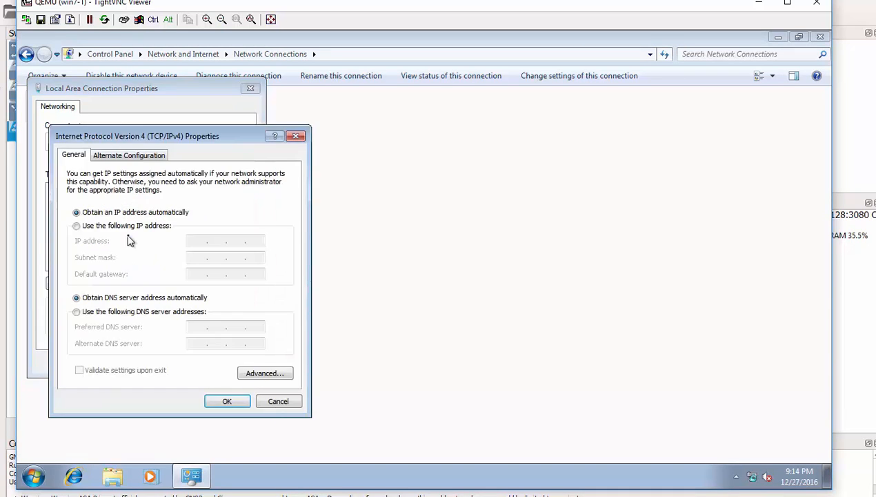
pyautogui.click(81, 227)
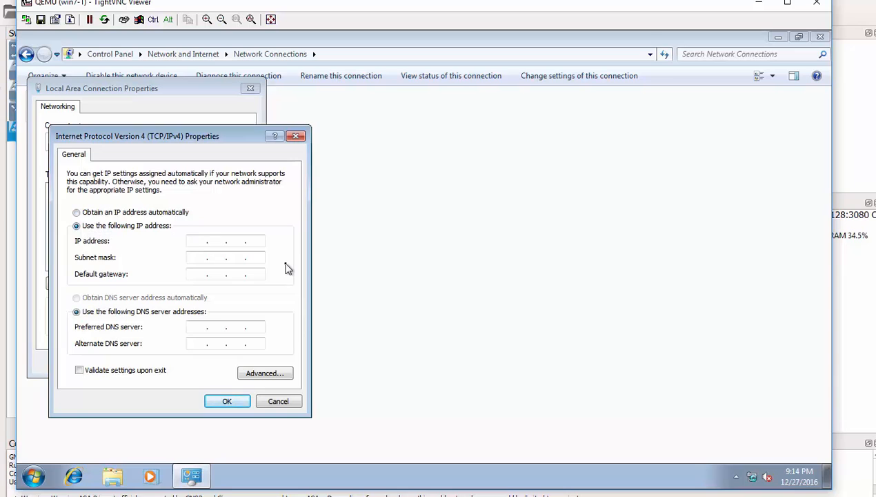
pyautogui.write('192 . 168 . 126 . 2')
pyautogui.click(197, 259)
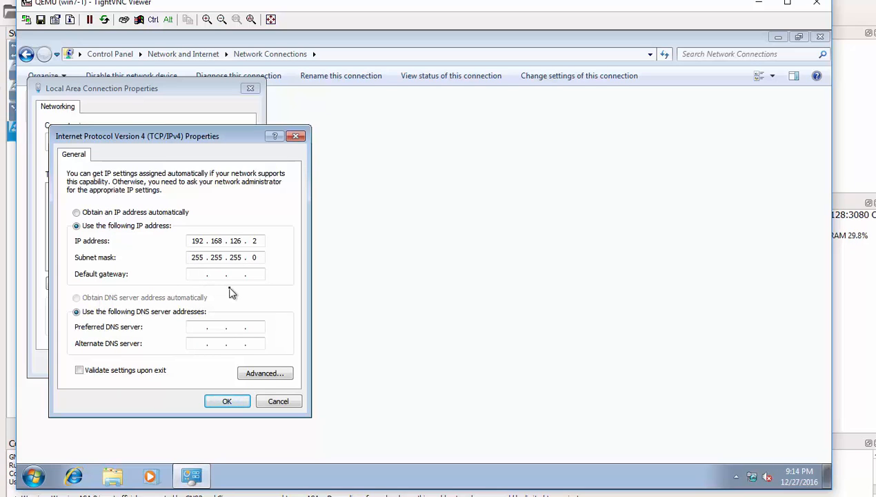
pyautogui.click(225, 404)
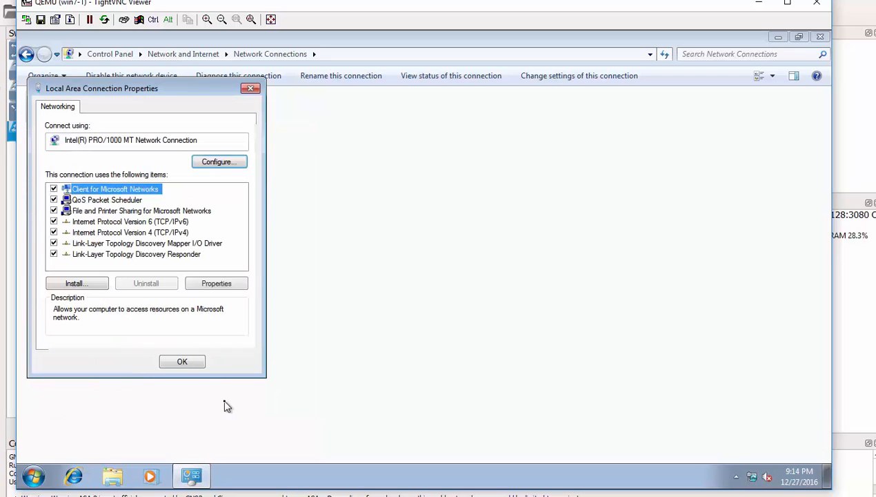
# - Apply the connection settings, close Network Connections and minimize TightVNC Viewer
pyautogui.click(183, 362)
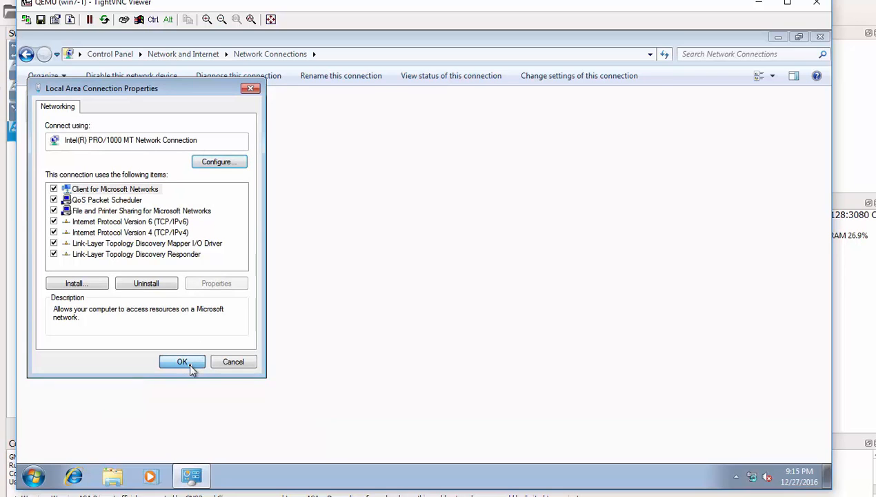
pyautogui.click(819, 40)
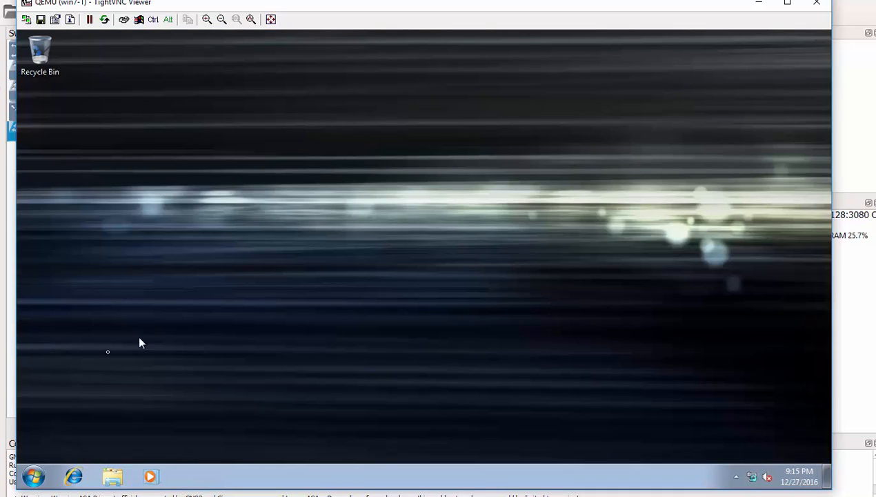
pyautogui.click(33, 474)
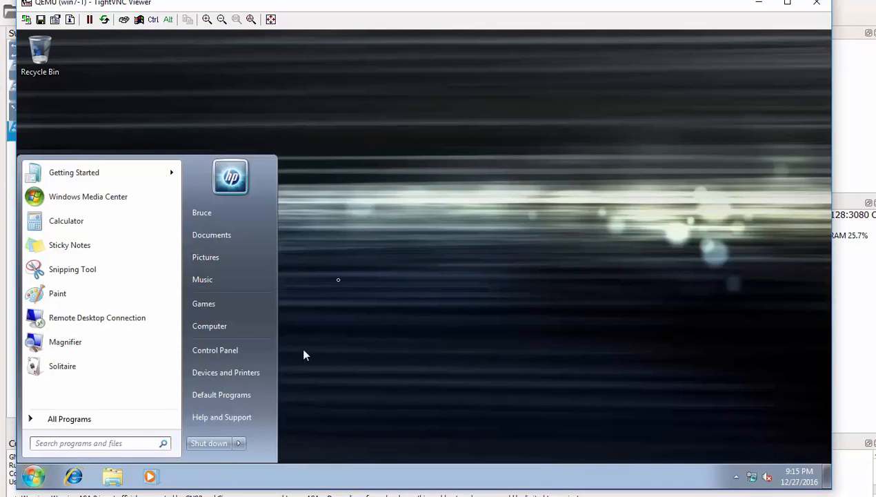
pyautogui.click(408, 188)
pyautogui.click(753, 5)
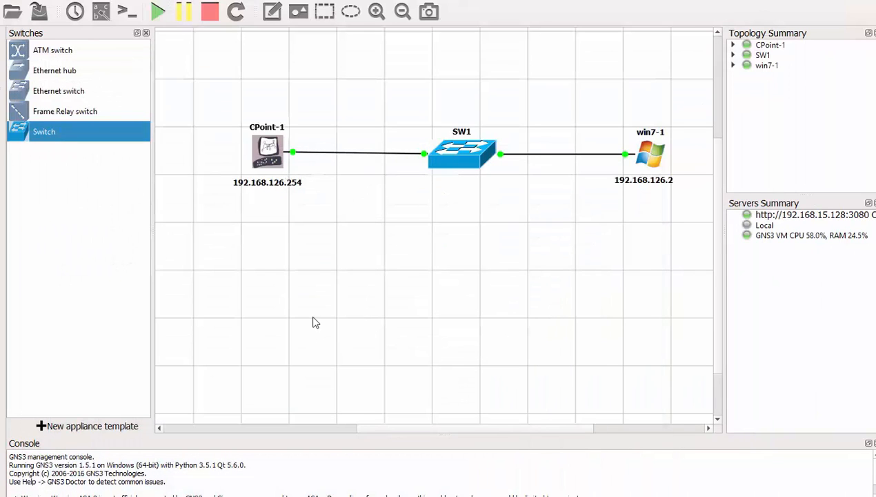
# - Open CPoint-1's PuTTY console and log in as admin, retrying after the first failed attempt
pyautogui.doubleClick(267, 149)
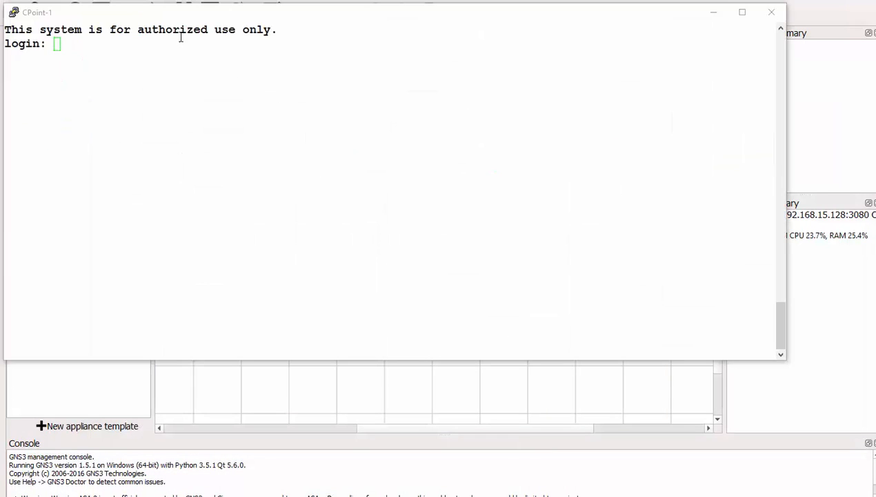
pyautogui.moveTo(159, 18); pyautogui.dragTo(168, 20)
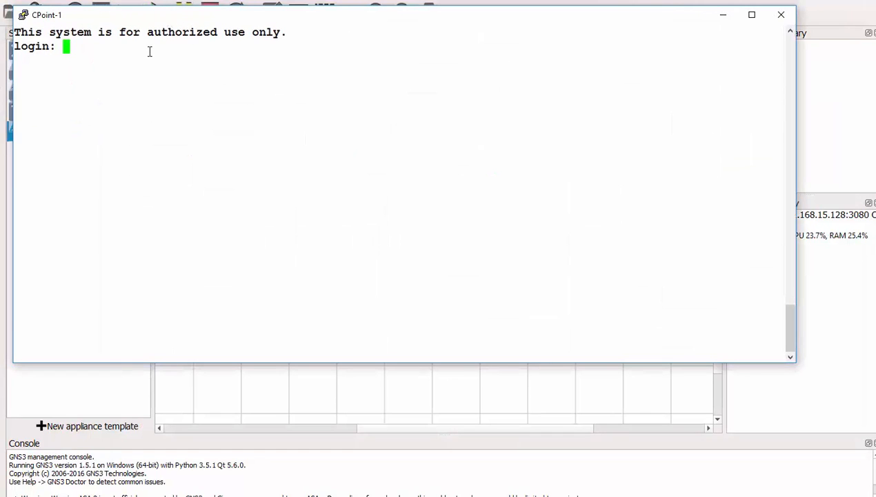
pyautogui.write('admin')
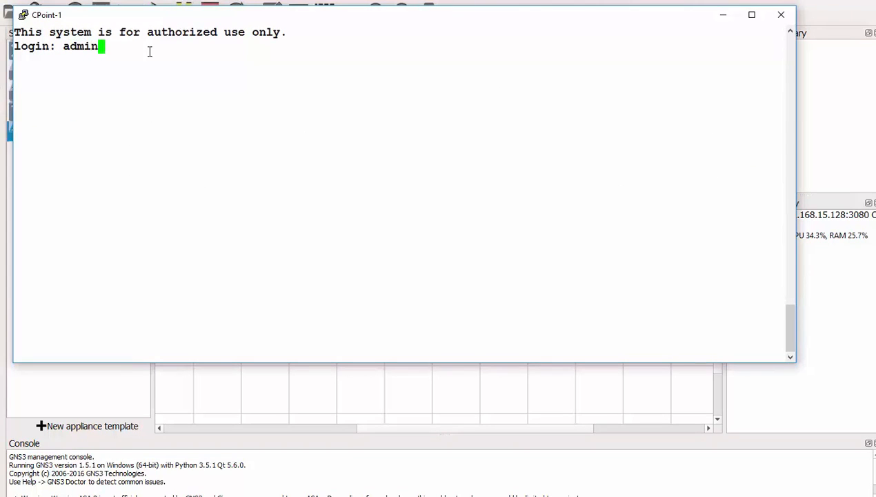
pyautogui.press('Return')
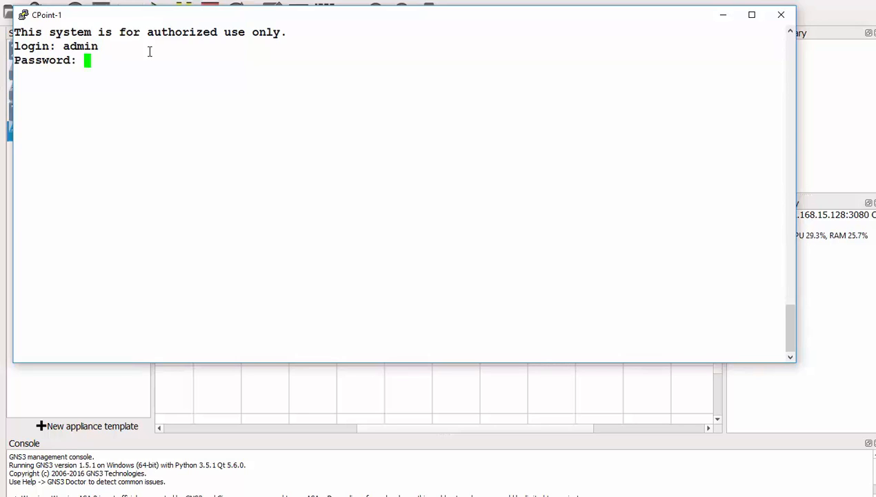
pyautogui.press('Return')
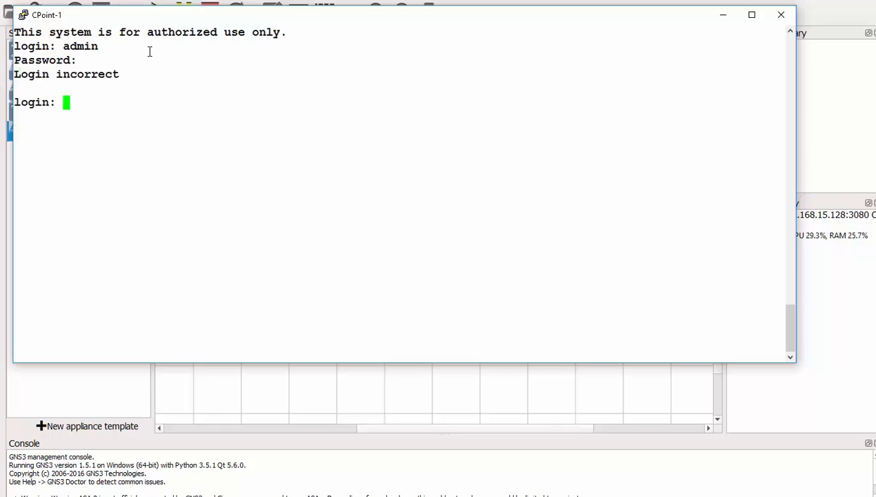
pyautogui.write('admin')
pyautogui.press('Return')
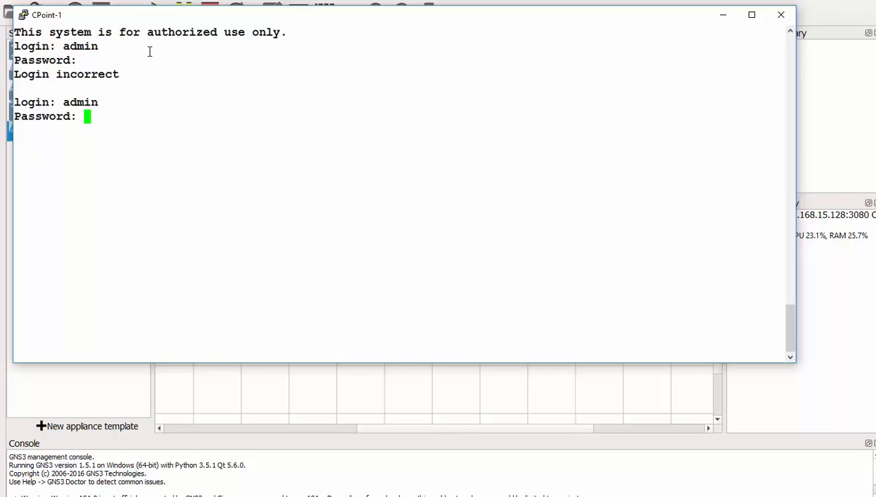
pyautogui.press('Return')
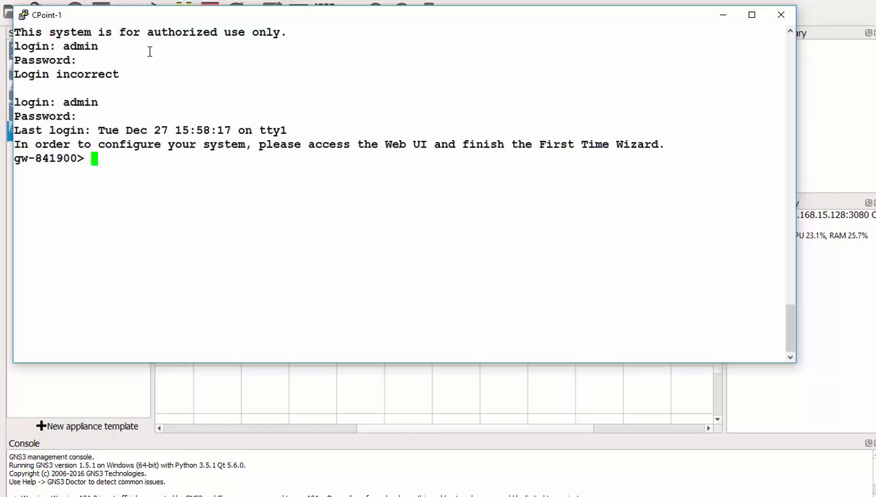
# - Set the gateway's expert password with 'set expert-password', entering it twice
pyautogui.write('expert')
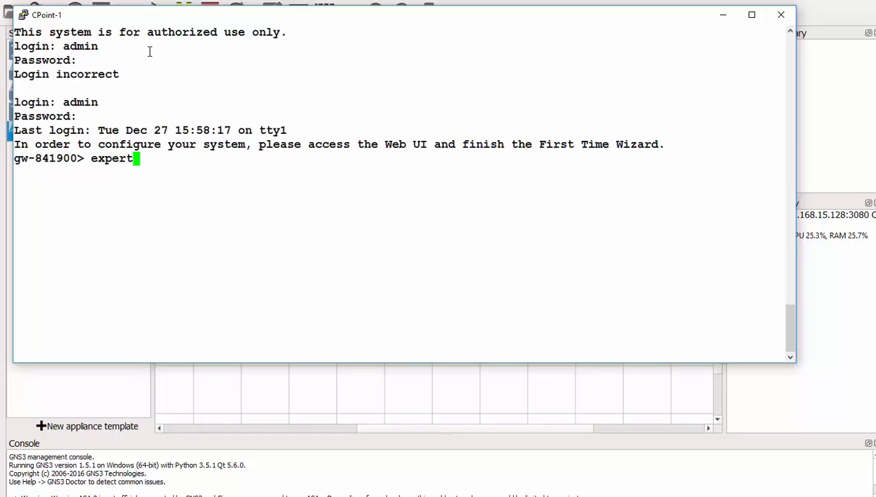
pyautogui.press('BackSpace')
pyautogui.press('BackSpace')
pyautogui.press('BackSpace')
pyautogui.press('BackSpace')
pyautogui.press('BackSpace')
pyautogui.press('BackSpace')
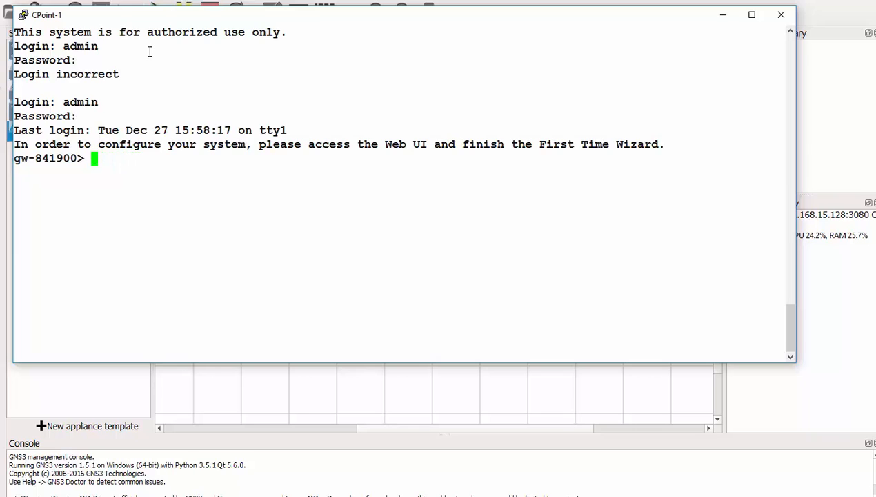
pyautogui.write('set exper')
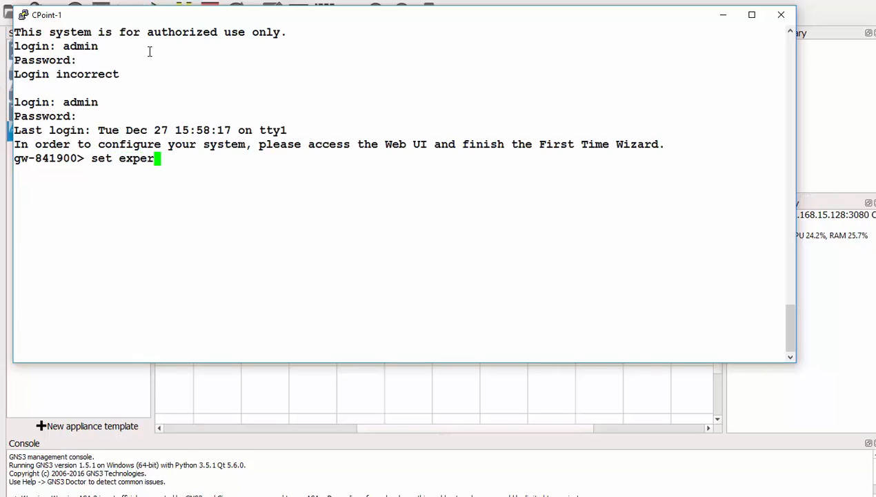
pyautogui.press('Tab')
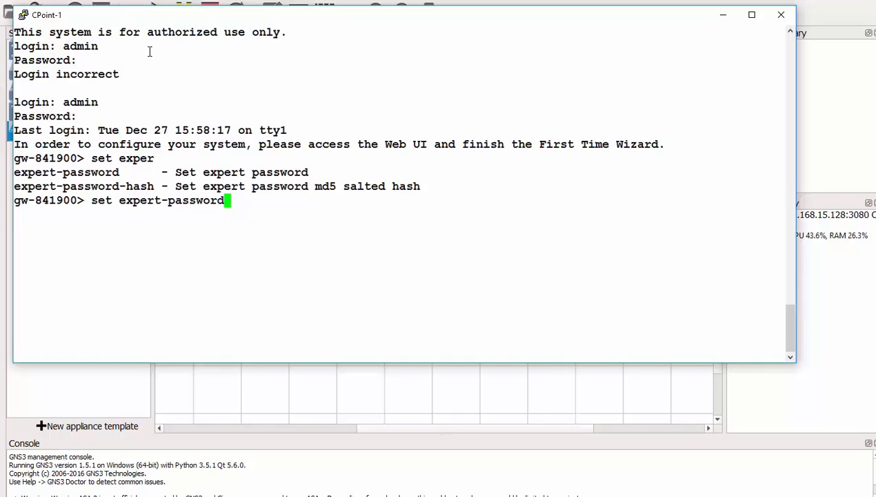
pyautogui.press('Return')
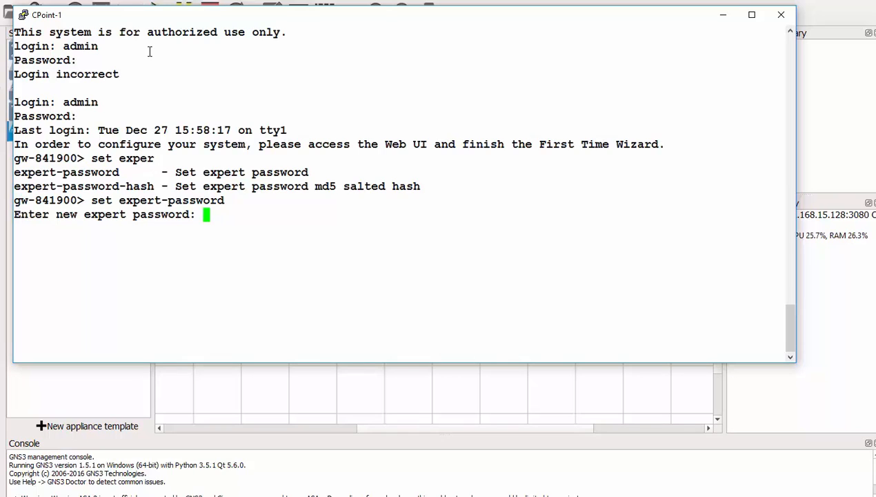
pyautogui.press('Return')
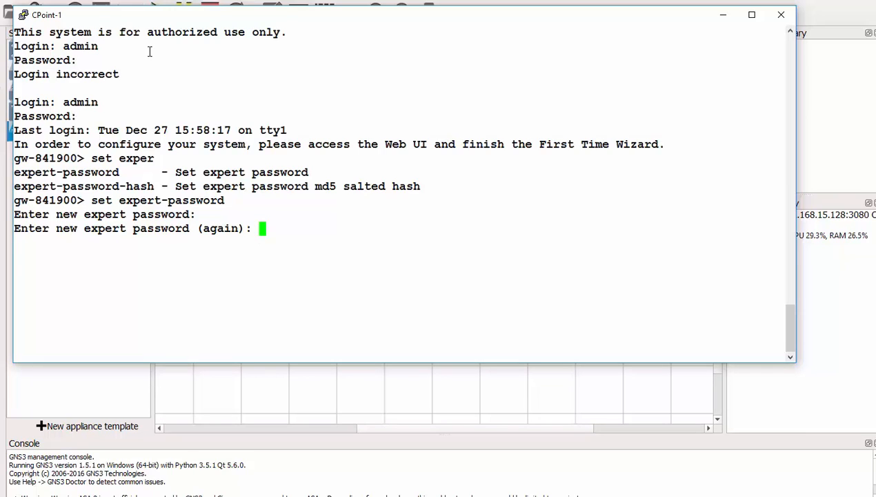
pyautogui.press('Return')
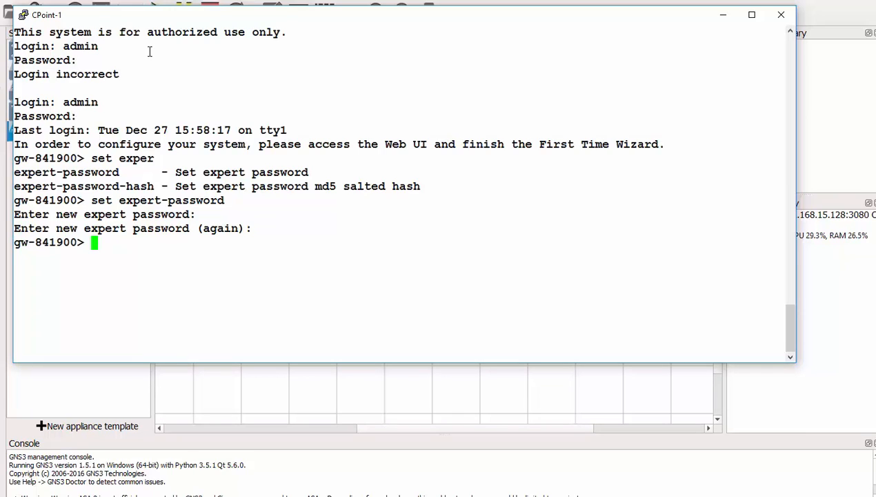
# - Enter expert mode with the 'expert' command and the expert password
pyautogui.write('exper')
pyautogui.press('Tab')
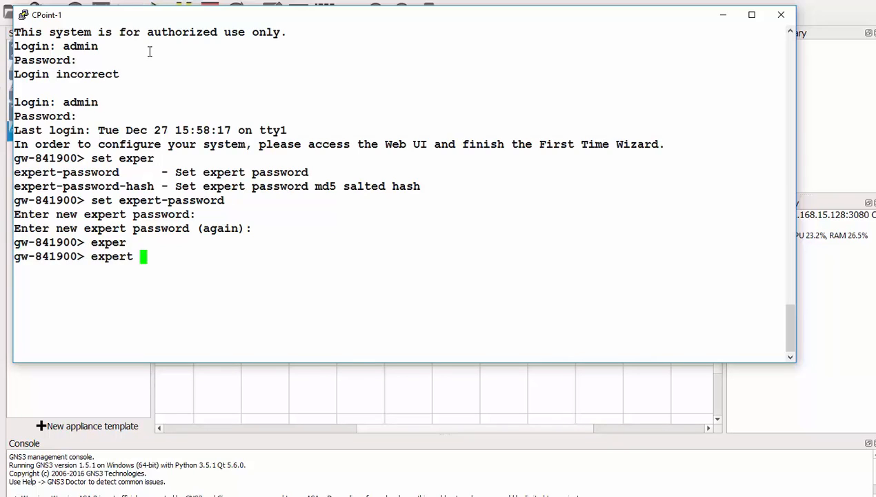
pyautogui.press('Return')
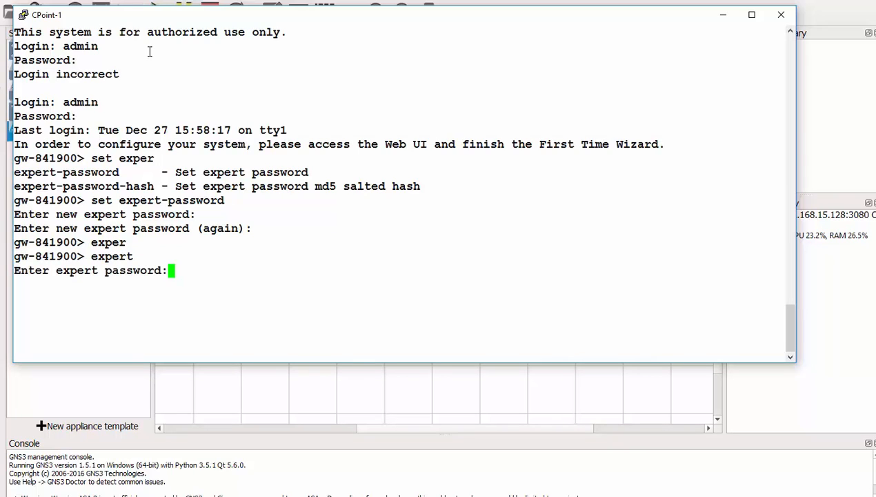
pyautogui.press('Return')
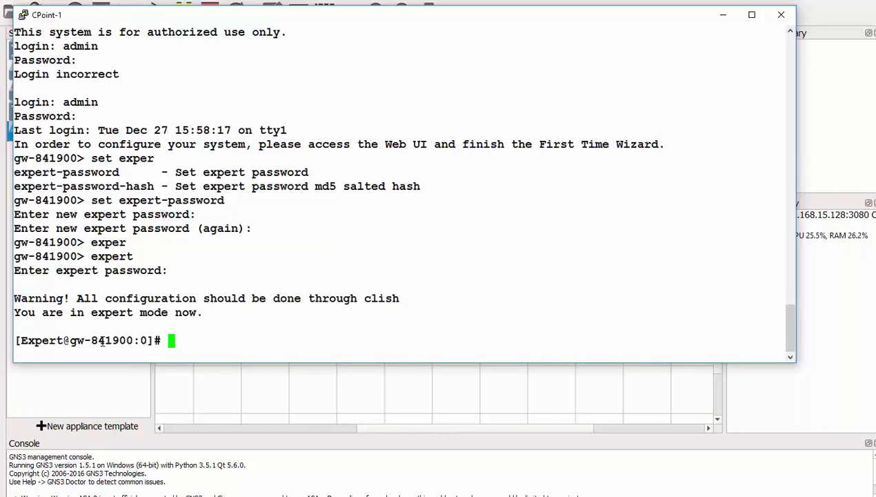
# - Check eth0's address with 'ip add | grep eth0'
pyautogui.moveTo(152, 340); pyautogui.dragTo(23, 335)
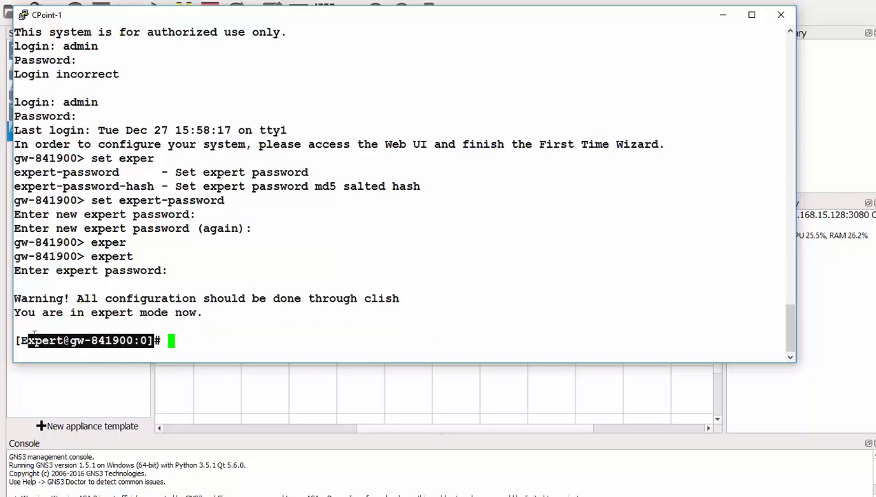
pyautogui.click(188, 335)
pyautogui.write('ip')
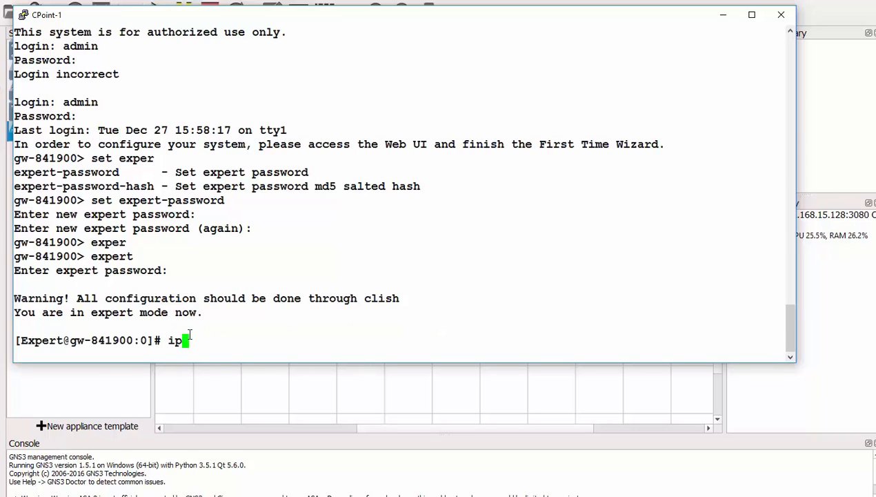
pyautogui.write(' add | grep')
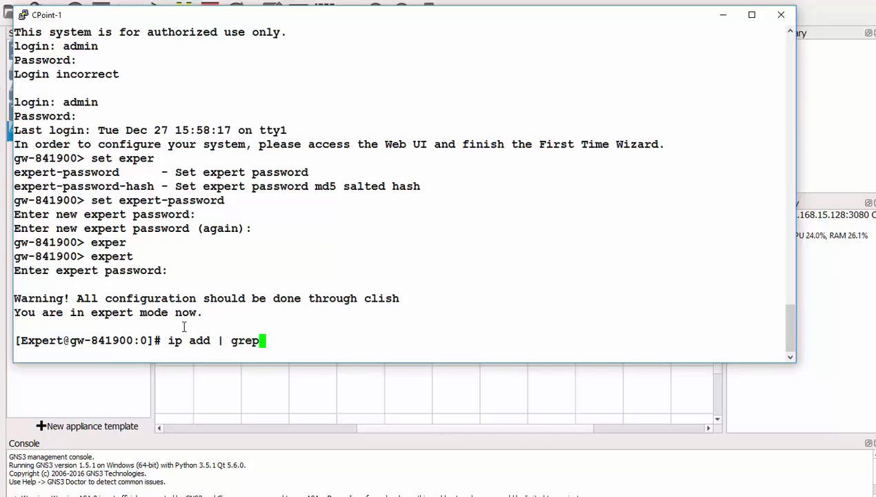
pyautogui.write(' eth0')
pyautogui.press('Return')
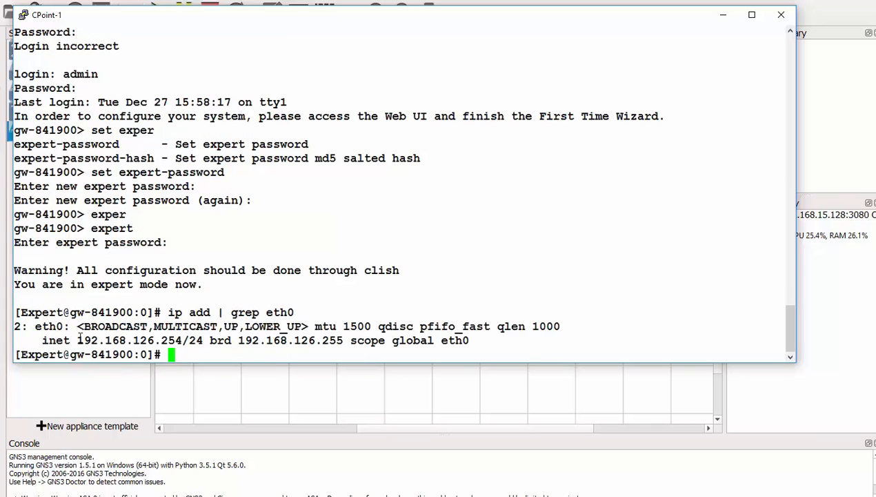
# - Run 'ping -c 4 192.168.126.2' toward the Windows 7 host
pyautogui.moveTo(80, 338); pyautogui.dragTo(186, 340)
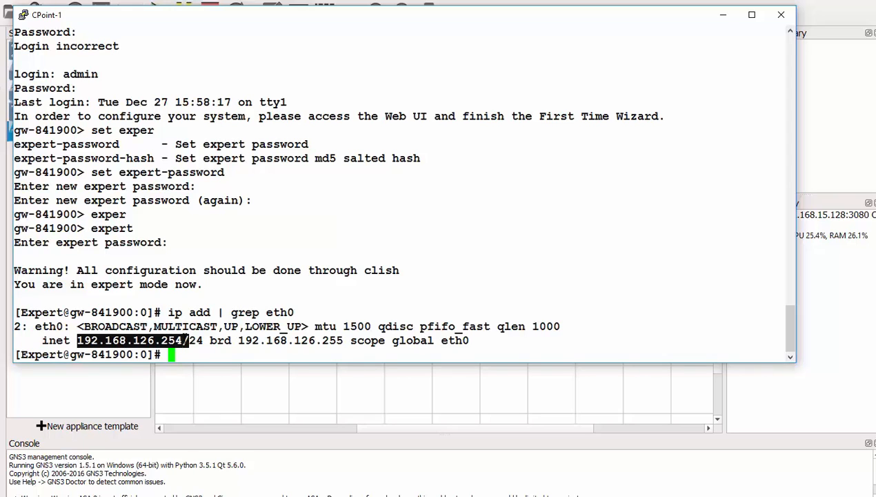
pyautogui.click(314, 293)
pyautogui.write('ping')
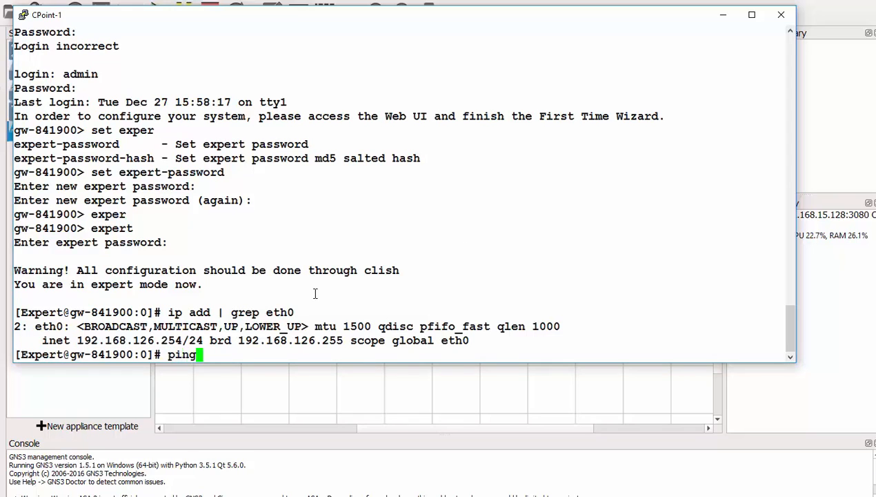
pyautogui.write(' -c 4 192')
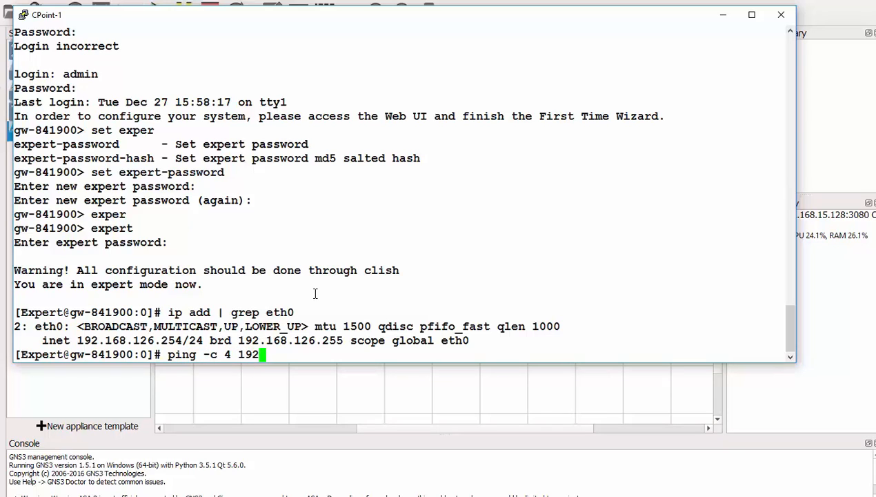
pyautogui.write('.168.12')
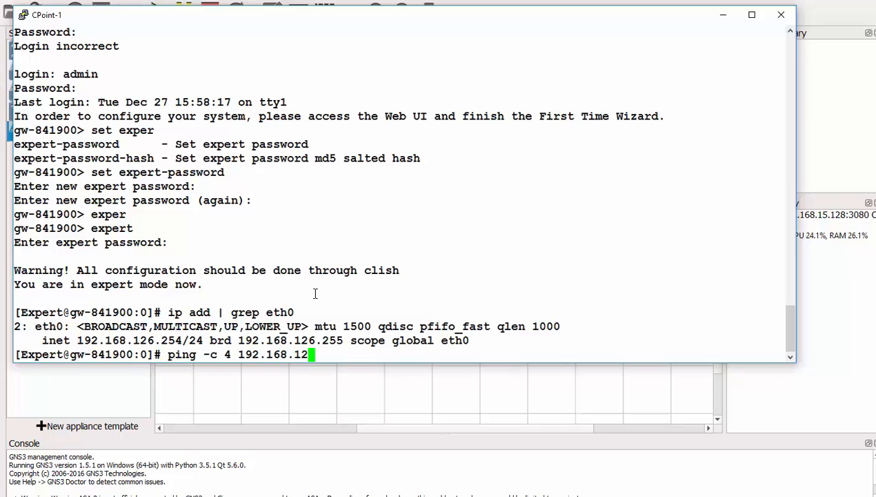
pyautogui.write('6.')
pyautogui.write('2')
pyautogui.press('Return')
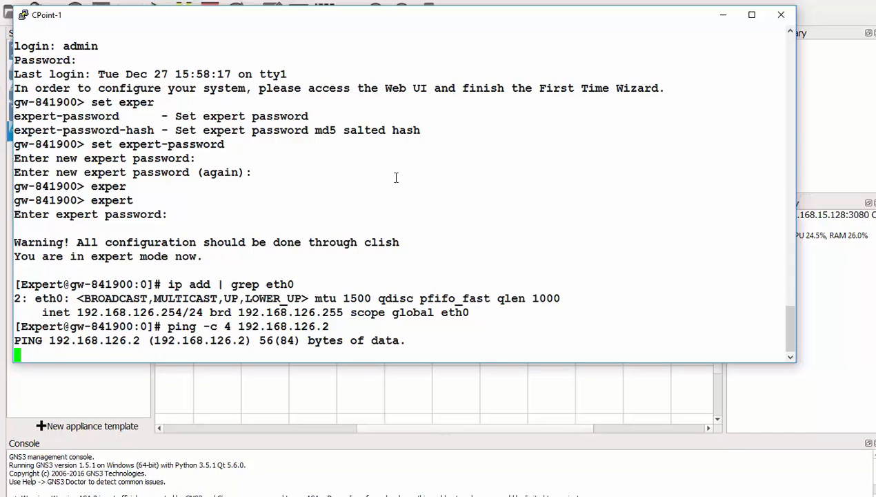
# - Close the CPoint-1 gateway console window
pyautogui.click(783, 15)
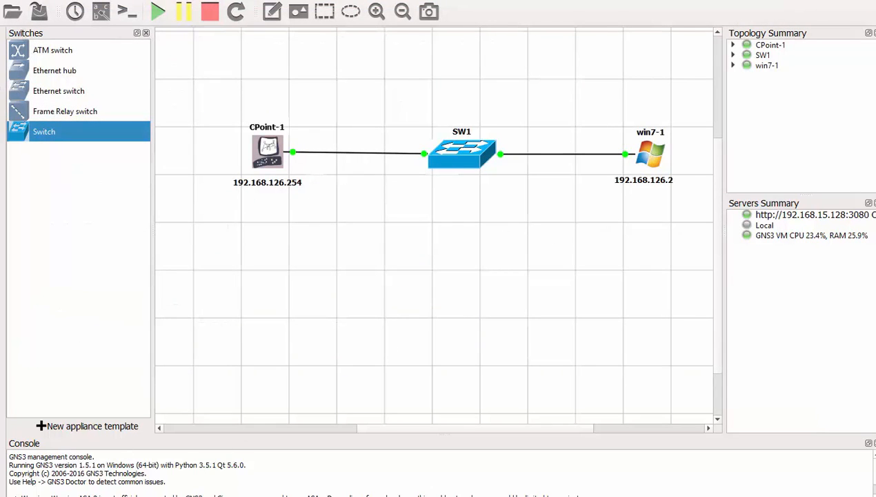
pyautogui.rightClick(105, 496)
pyautogui.click(104, 494)
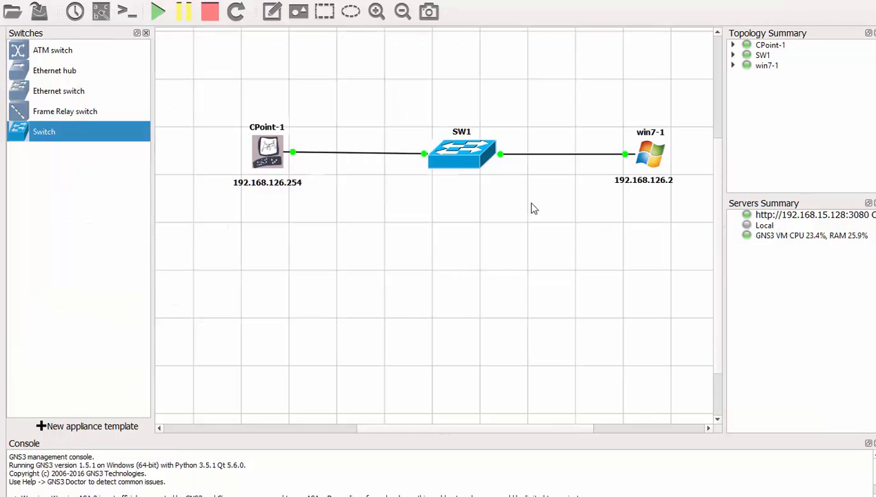
# - Open win7-1 in TightVNC Viewer and start a Start-menu program search
pyautogui.doubleClick(649, 157)
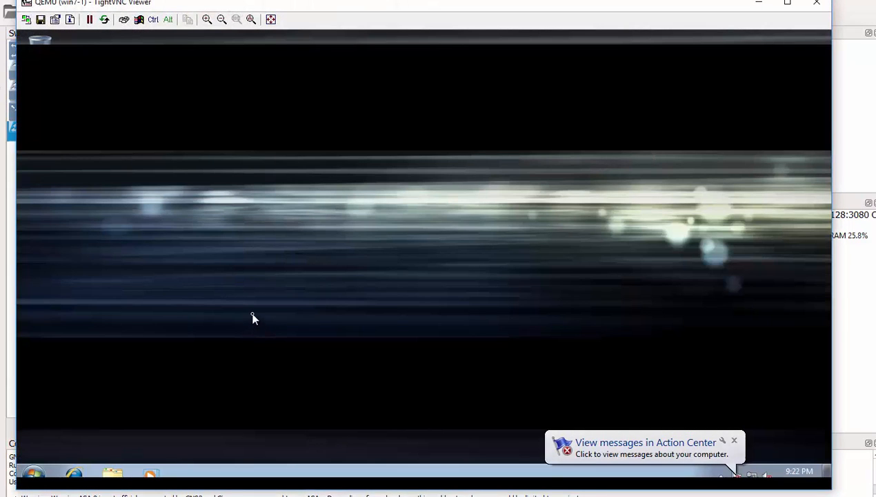
pyautogui.click(34, 478)
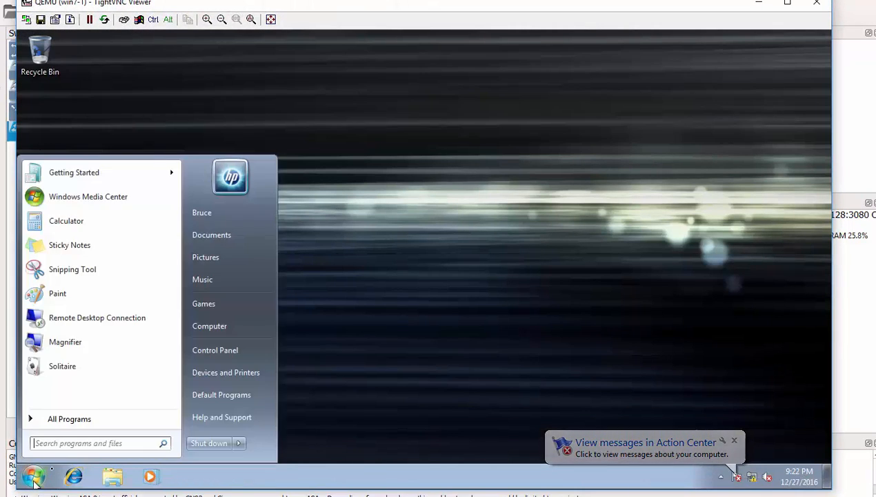
pyautogui.click(73, 443)
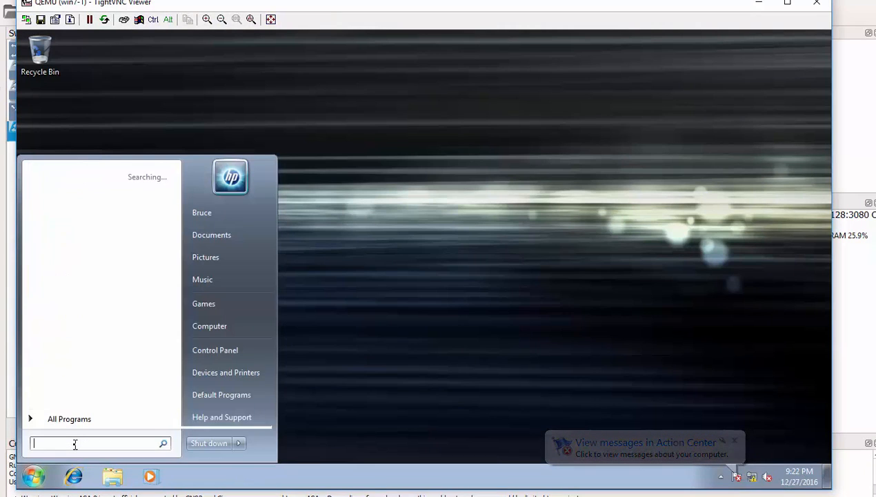
# - Launch cmd on win7-1 and ping 192.168.126.254, getting 4 of 4 replies with 0% loss
pyautogui.write('cmd')
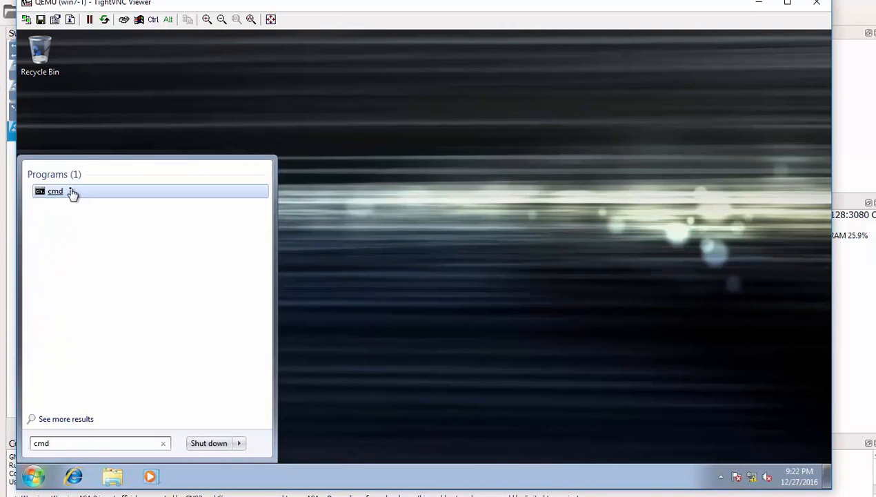
pyautogui.click(72, 192)
pyautogui.write('pi')
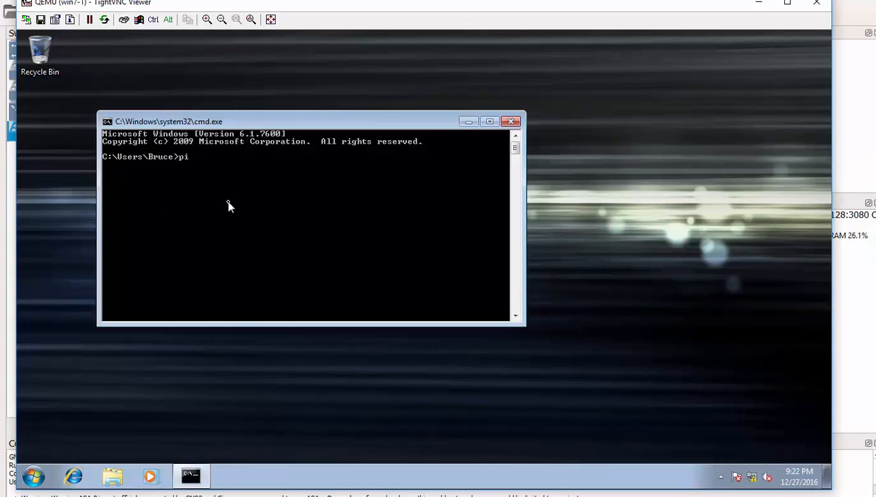
pyautogui.write('ng 92.168')
pyautogui.press('BackSpace')
pyautogui.press('BackSpace')
pyautogui.press('BackSpace')
pyautogui.press('BackSpace')
pyautogui.press('BackSpace')
pyautogui.press('BackSpace')
pyautogui.press('BackSpace')
pyautogui.press('BackSpace')
pyautogui.press('BackSpace')
pyautogui.press('BackSpace')
pyautogui.press('BackSpace')
pyautogui.write('ping 192.168.126.254')
pyautogui.press('Return')
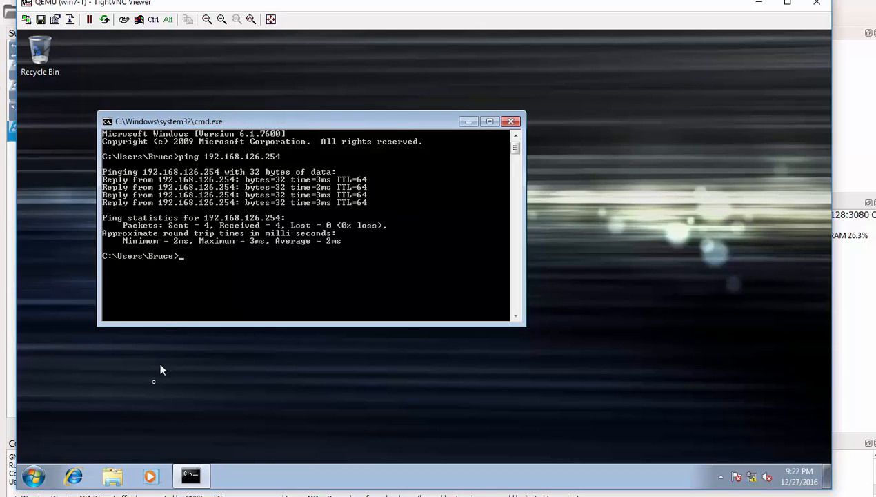
pyautogui.click(33, 476)
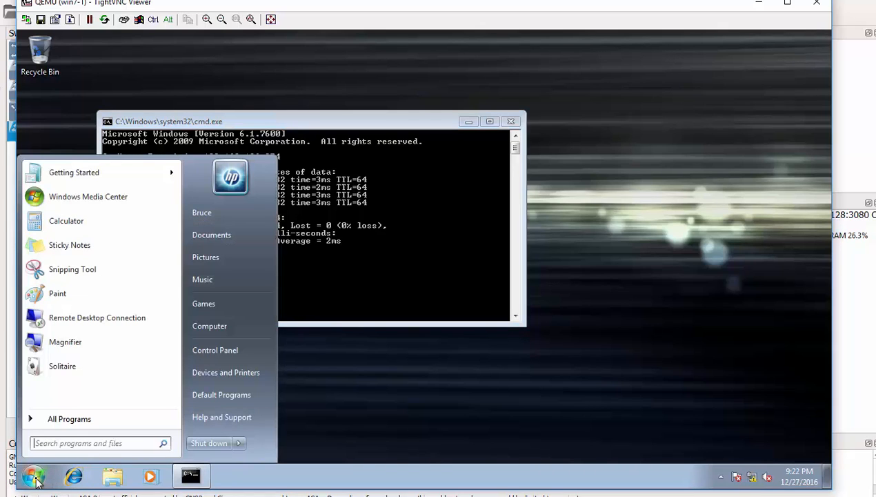
# - Launch Internet Explorer and postpone its first-run setup with Ask me later
pyautogui.click(75, 477)
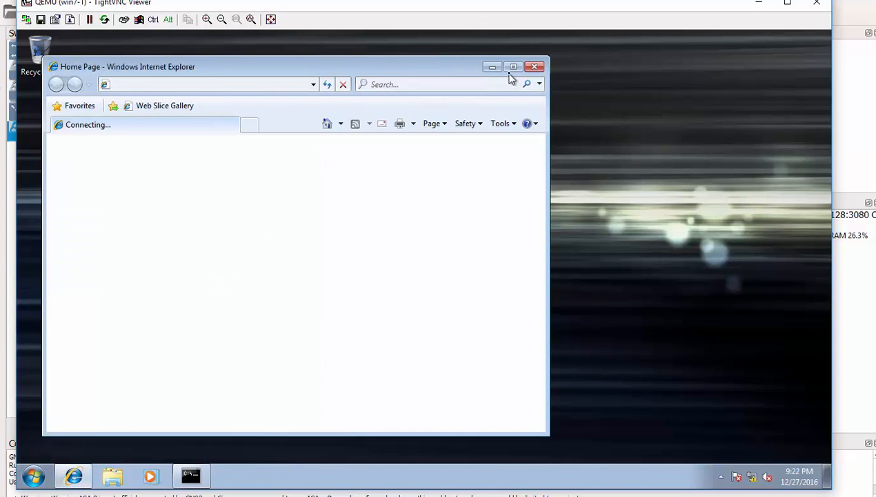
pyautogui.moveTo(410, 62); pyautogui.dragTo(445, 61)
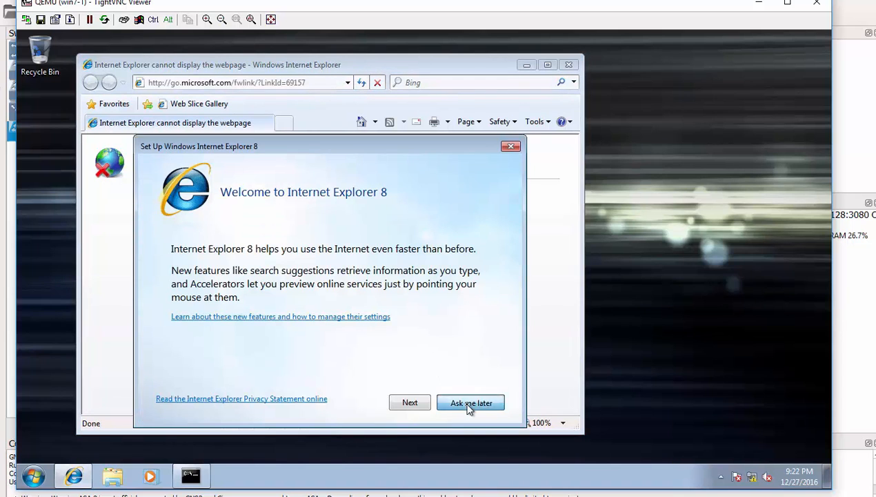
pyautogui.click(468, 404)
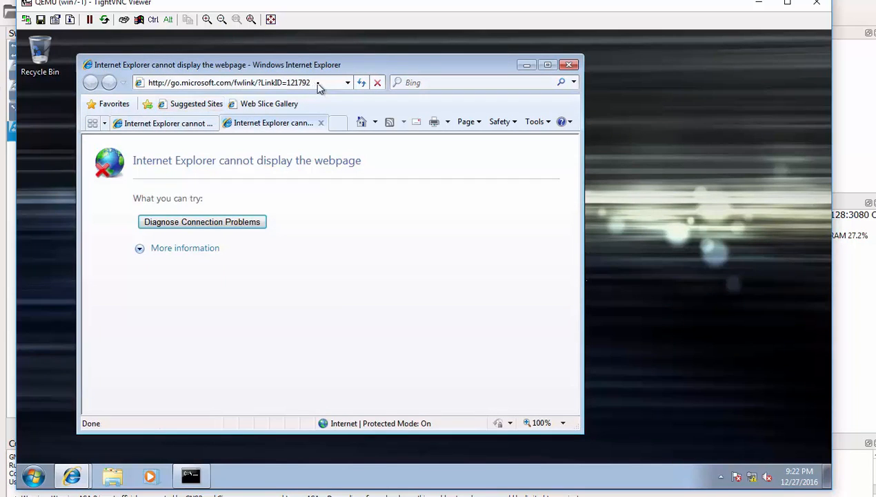
pyautogui.click(314, 85)
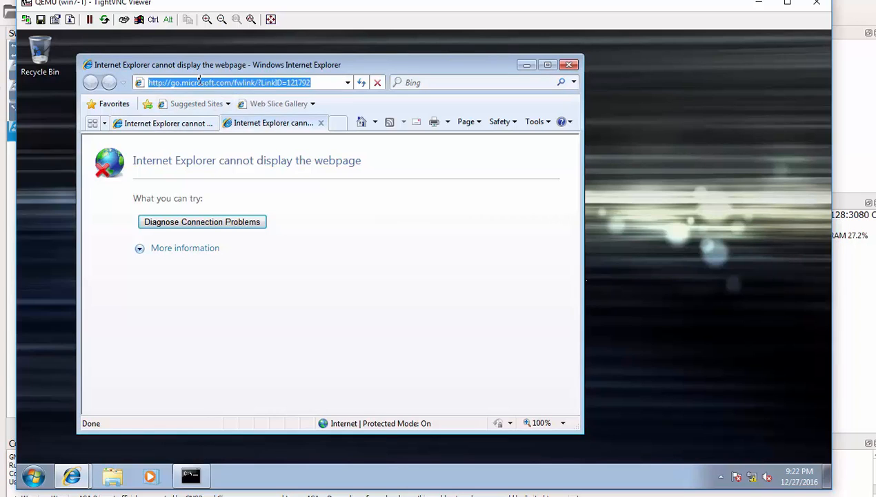
pyautogui.write('httpd')
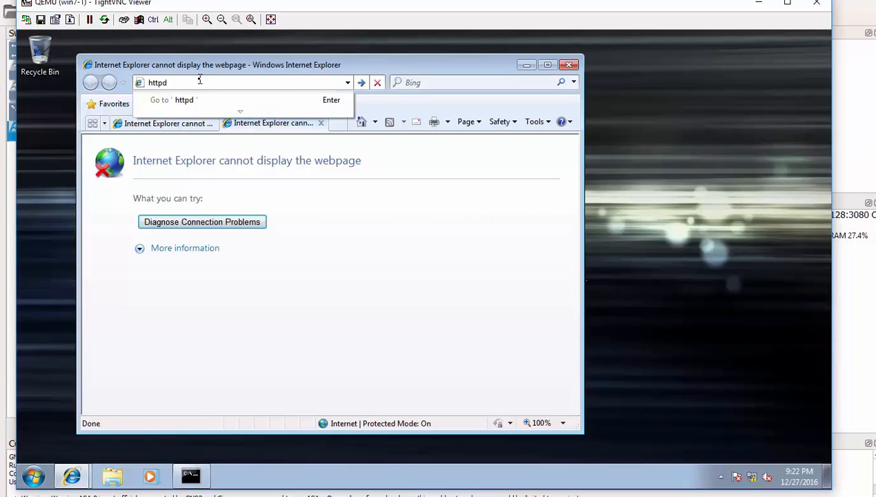
pyautogui.press('BackSpace')
pyautogui.write('s://192.168.126.254')
pyautogui.press('Return')
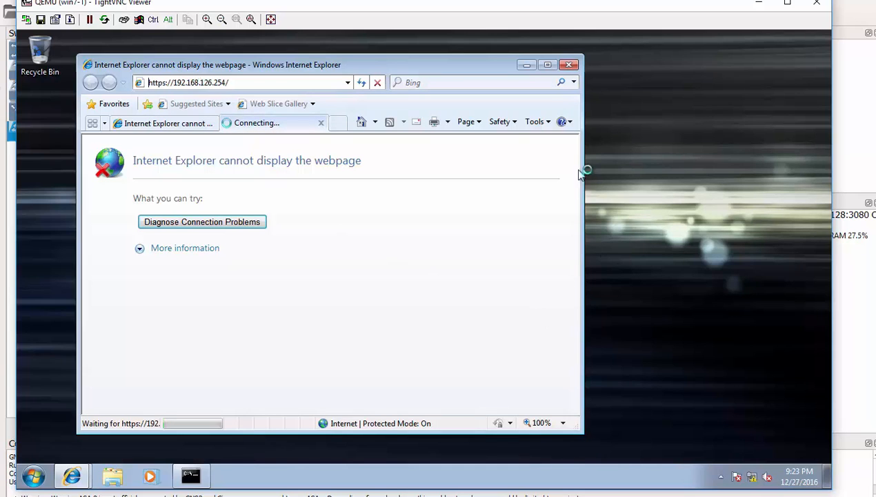
# - Maximize IE, continue past the certificate warning, dismiss SmartScreen, and enter user name admin
pyautogui.click(547, 65)
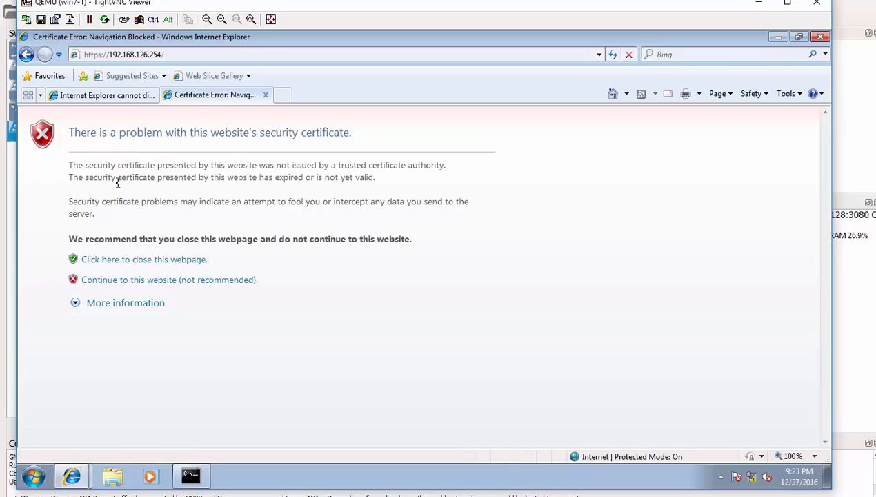
pyautogui.click(135, 283)
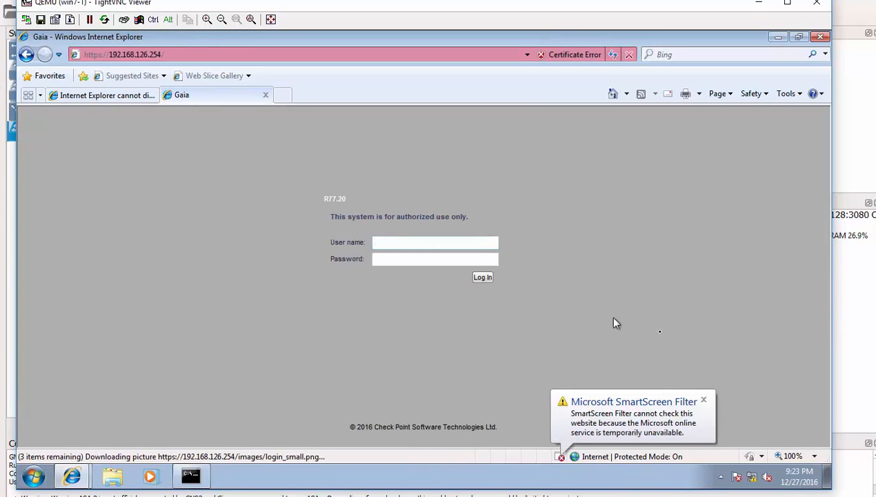
pyautogui.click(703, 400)
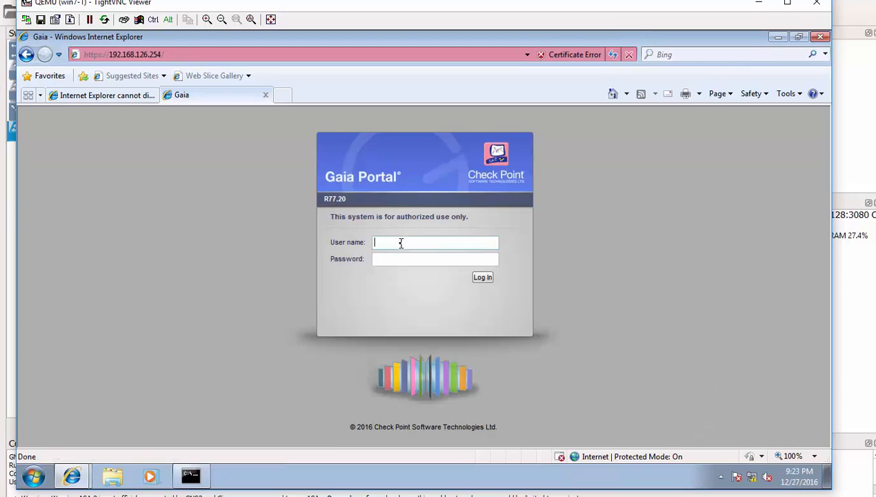
pyautogui.write('admin')
# - Enter the password, log in to Gaia Portal, and start the First Time Configuration Wizard
pyautogui.click(387, 260)
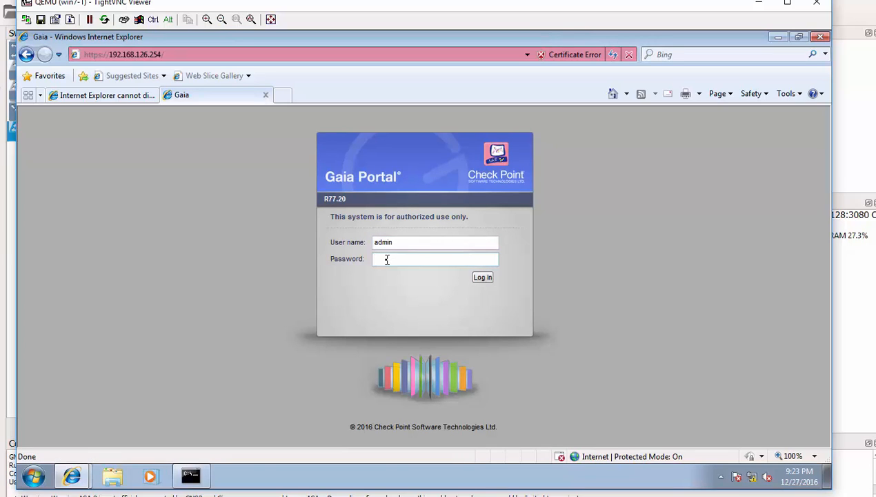
pyautogui.click(482, 277)
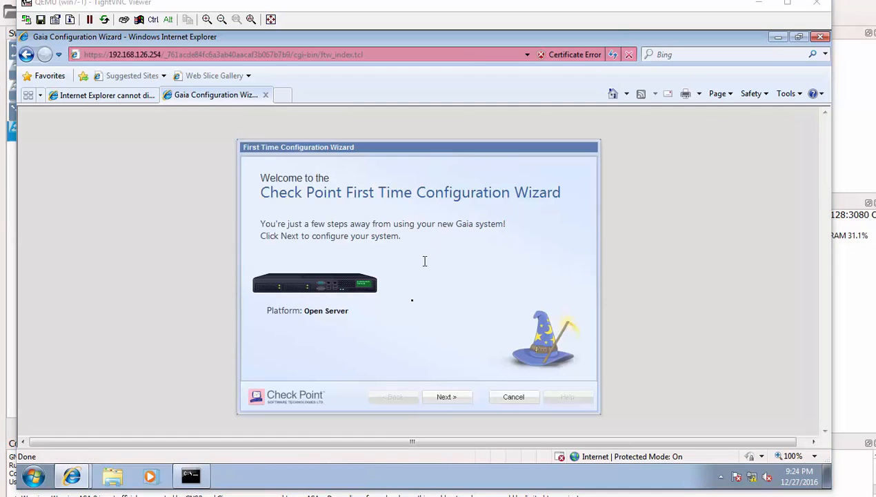
pyautogui.click(453, 404)
# - Keep Gaia R77.20 configuration and eth0 management settings, skip UserCenter, accept device information
pyautogui.click(447, 398)
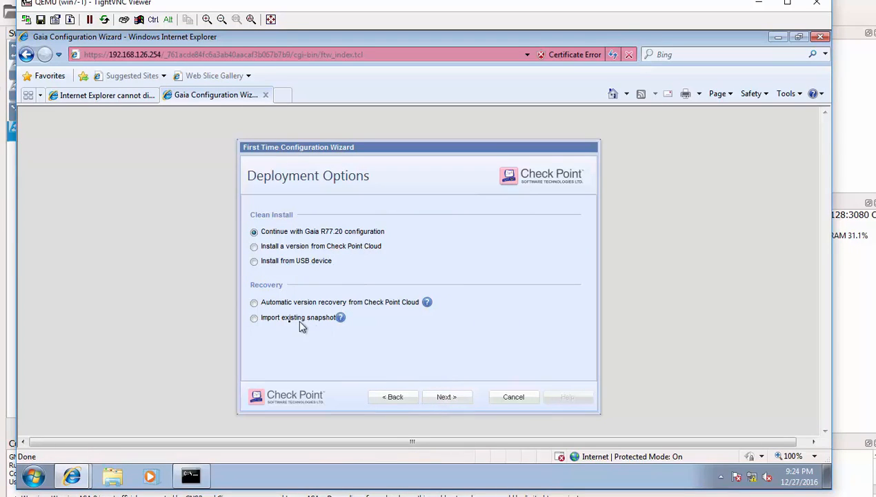
pyautogui.click(446, 398)
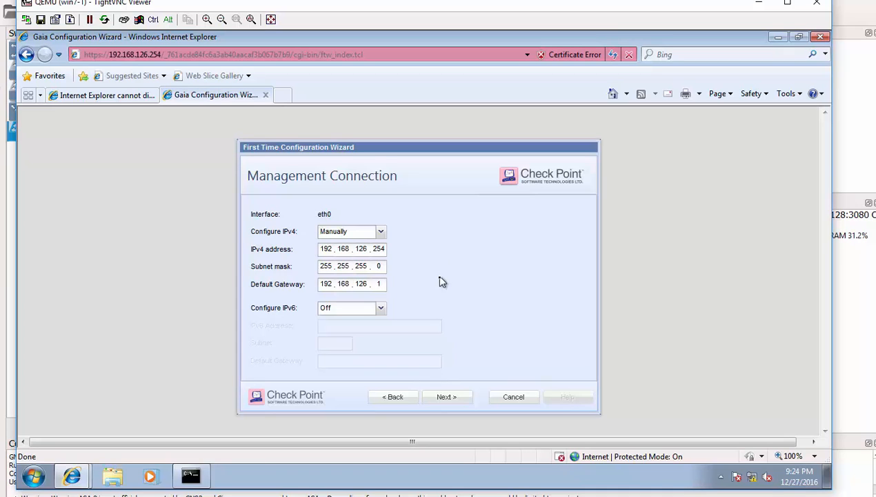
pyautogui.click(445, 399)
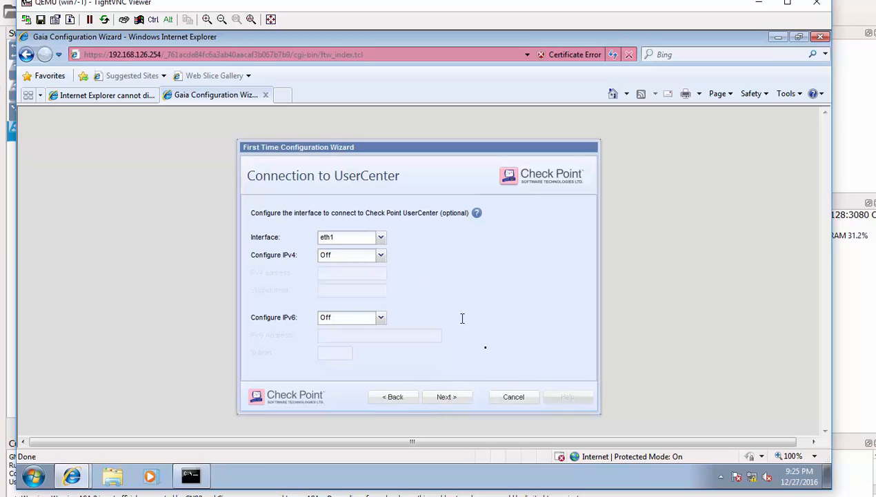
pyautogui.click(452, 399)
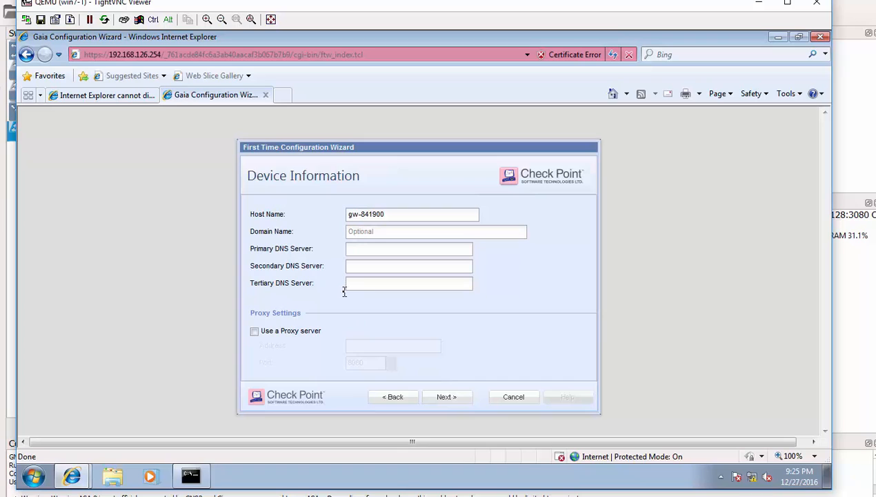
pyautogui.click(447, 399)
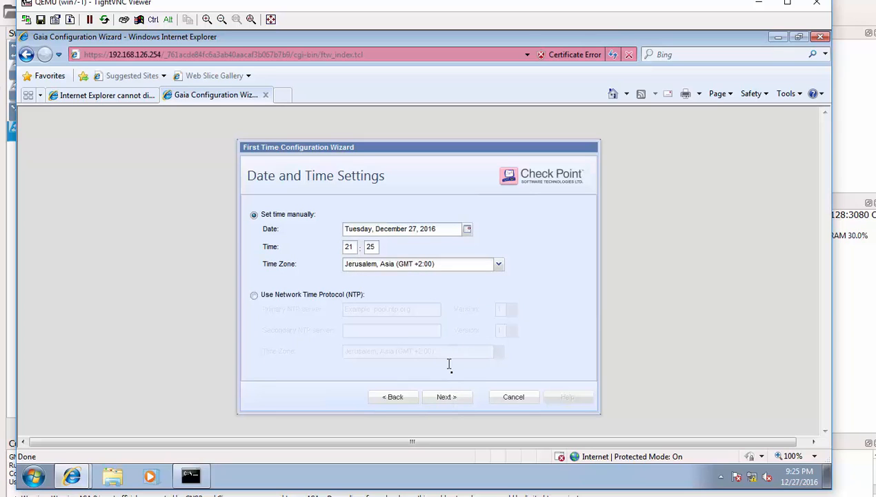
# - Leave the time zone and date/time unchanged and accept the Security Gateway/Management installation type
pyautogui.click(500, 266)
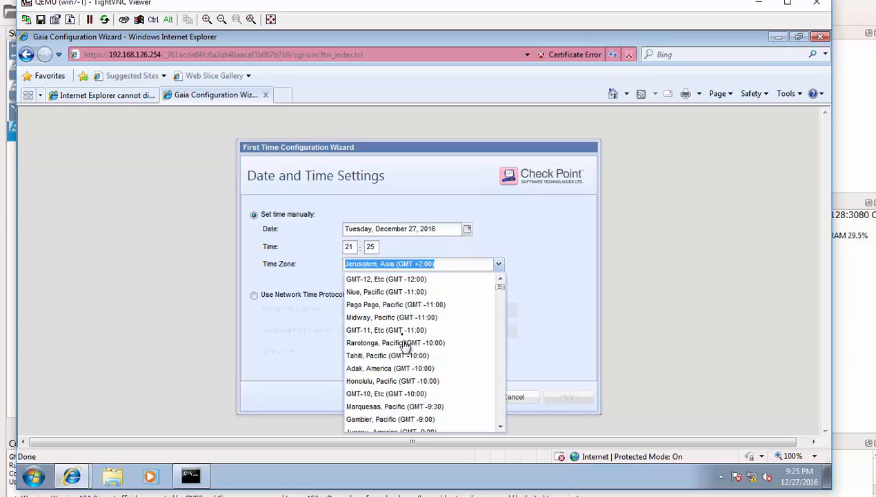
pyautogui.click(509, 235)
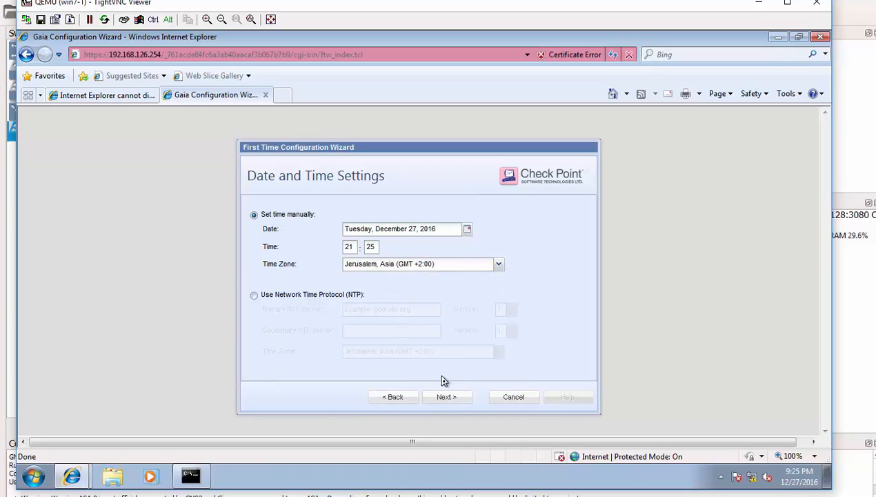
pyautogui.click(448, 399)
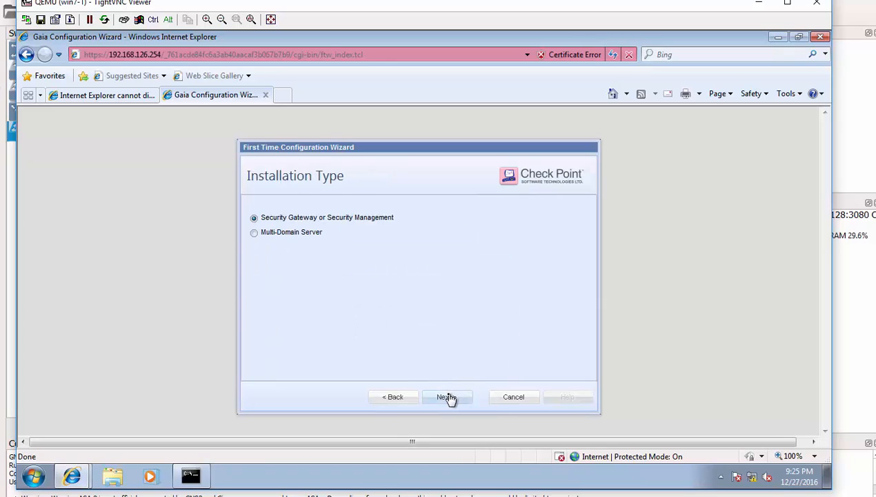
pyautogui.click(448, 398)
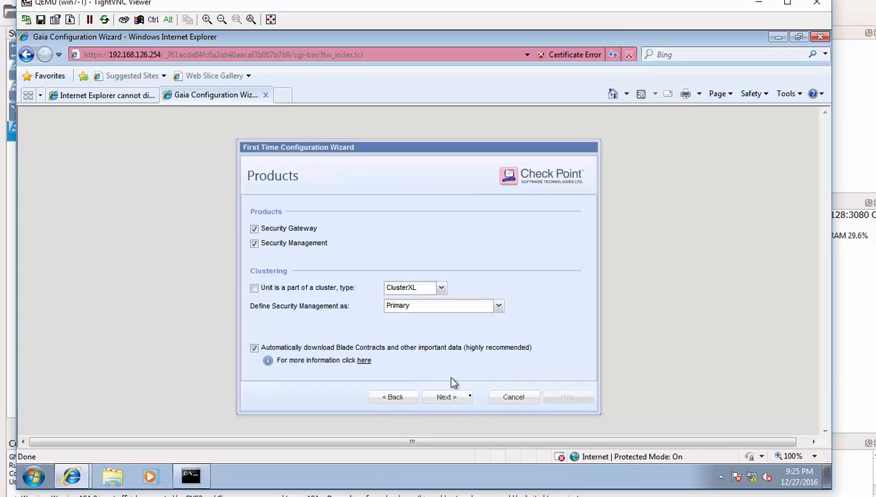
# - Create the administrator account with a name and confirmed password, allowing GUI clients from any IP address
pyautogui.click(448, 399)
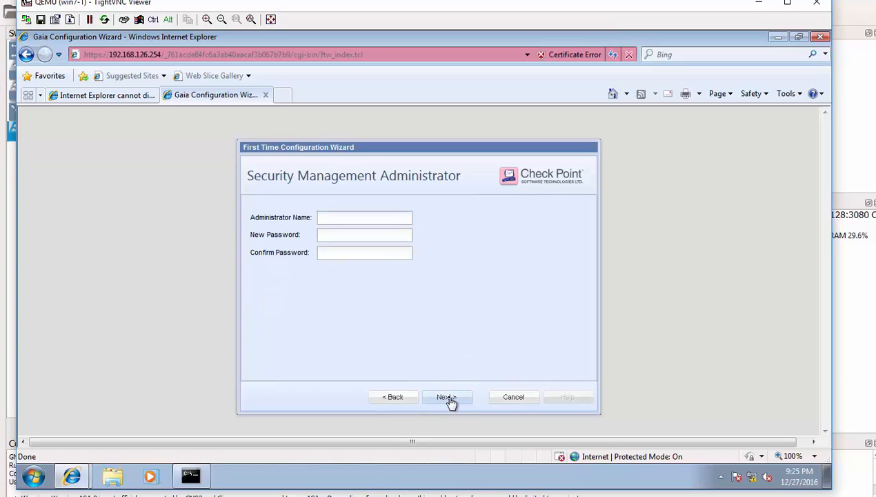
pyautogui.click(344, 219)
pyautogui.write('bruce')
pyautogui.click(327, 235)
pyautogui.write('******')
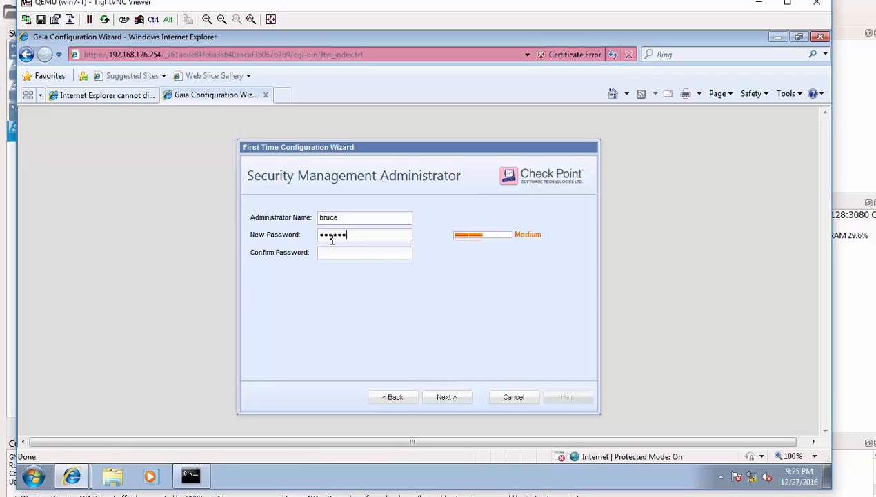
pyautogui.write('***')
pyautogui.click(354, 253)
pyautogui.write('*******')
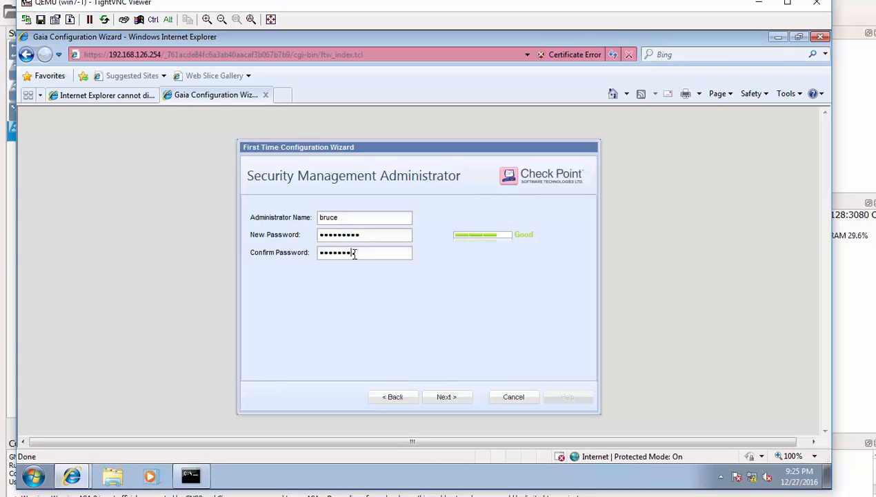
pyautogui.click(445, 401)
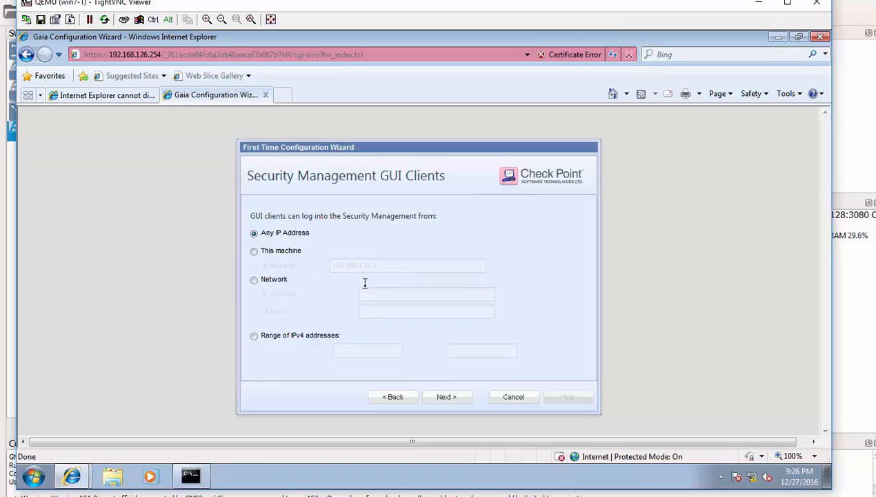
pyautogui.click(452, 401)
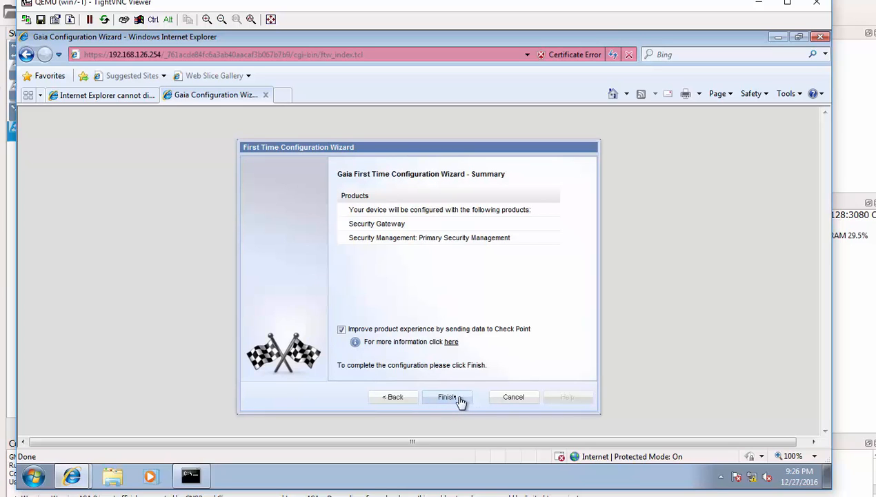
# - Finish the wizard, confirm the configuration, and approve the gateway restart when prompted
pyautogui.click(453, 400)
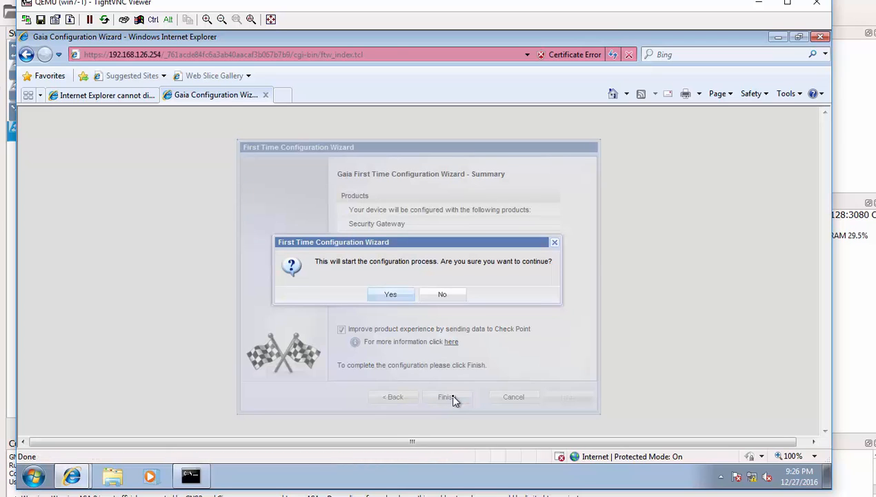
pyautogui.click(391, 296)
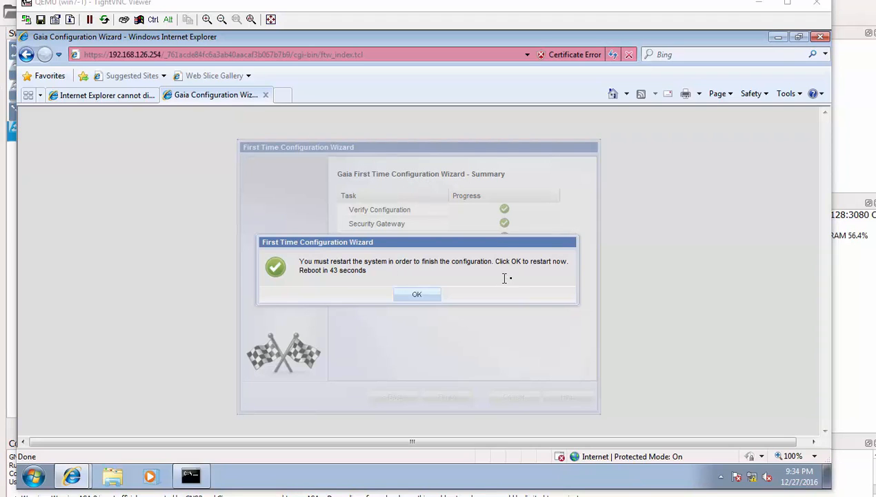
pyautogui.click(414, 297)
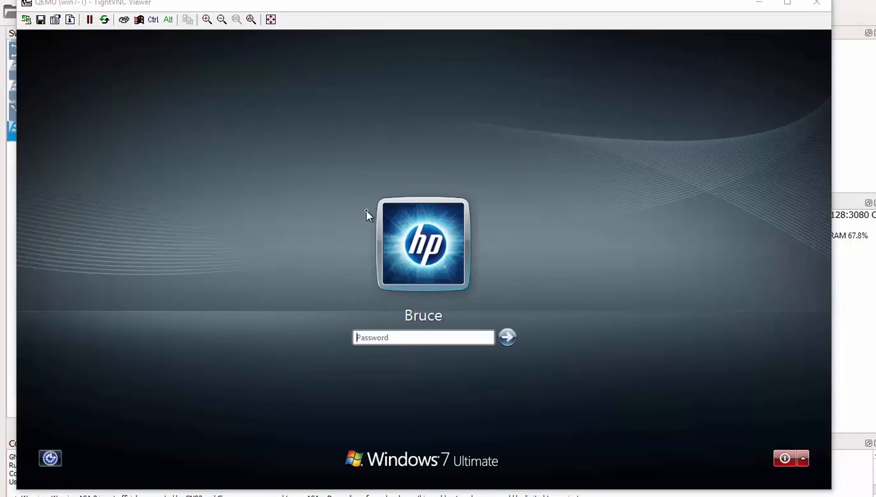
# - Sign back into win7-1 with the Windows account password
pyautogui.click(374, 337)
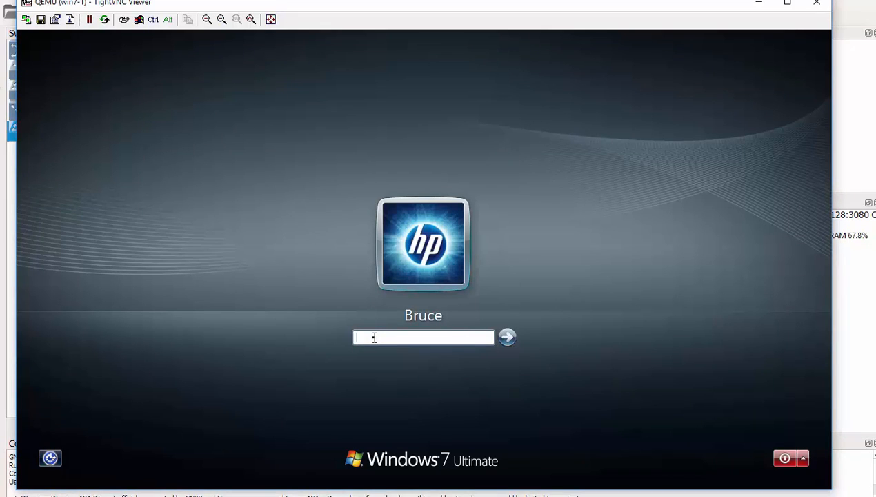
pyautogui.write('•••••••')
pyautogui.press('Return')
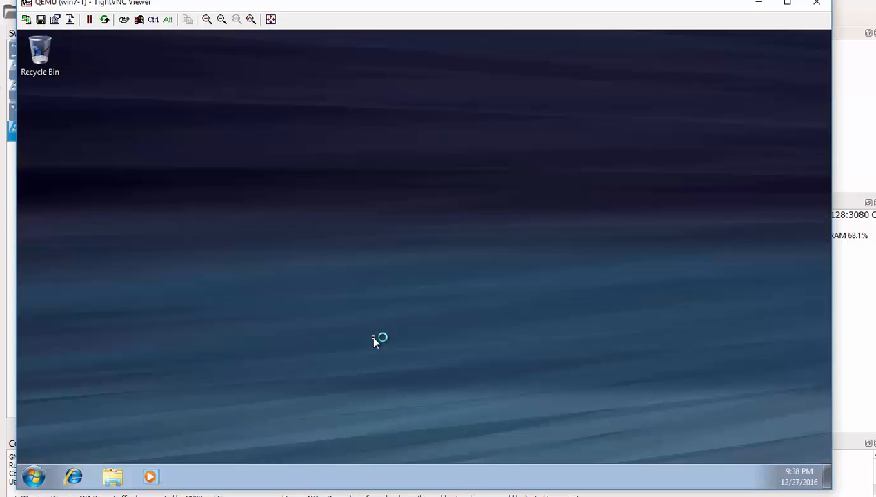
# - Launch Internet Explorer from the Start menu, browse All Programs, and return to the browser
pyautogui.click(33, 477)
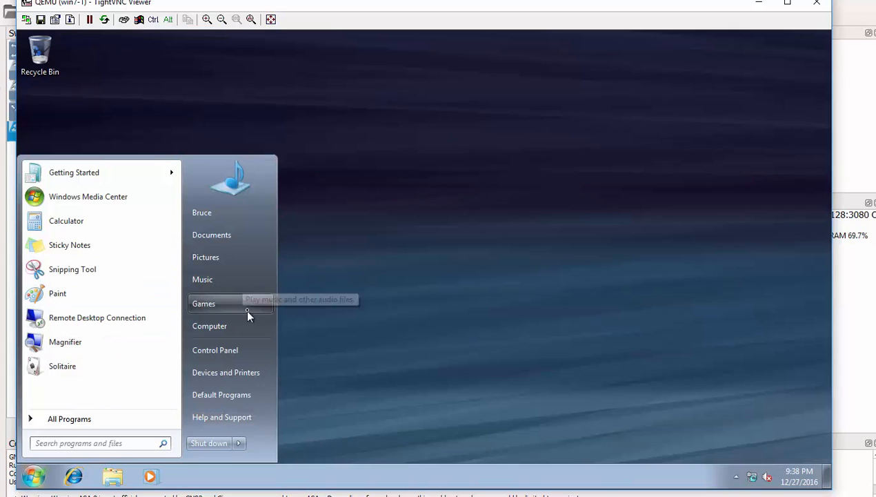
pyautogui.click(74, 476)
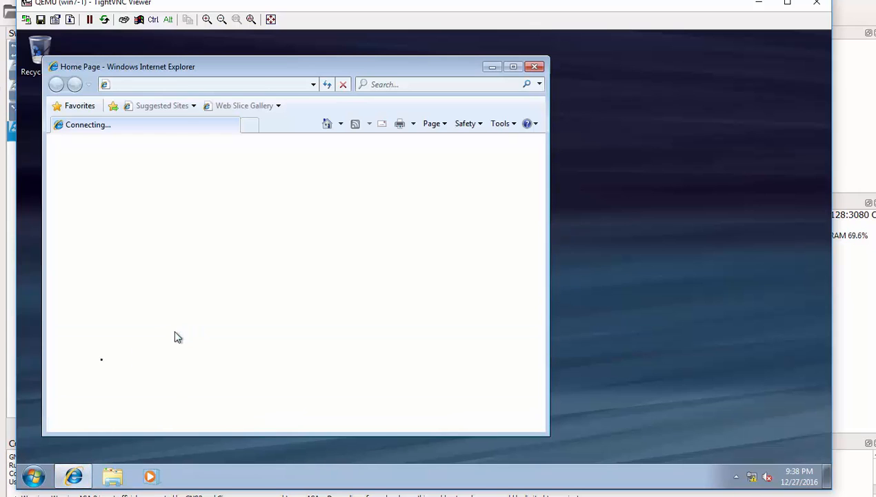
pyautogui.click(30, 476)
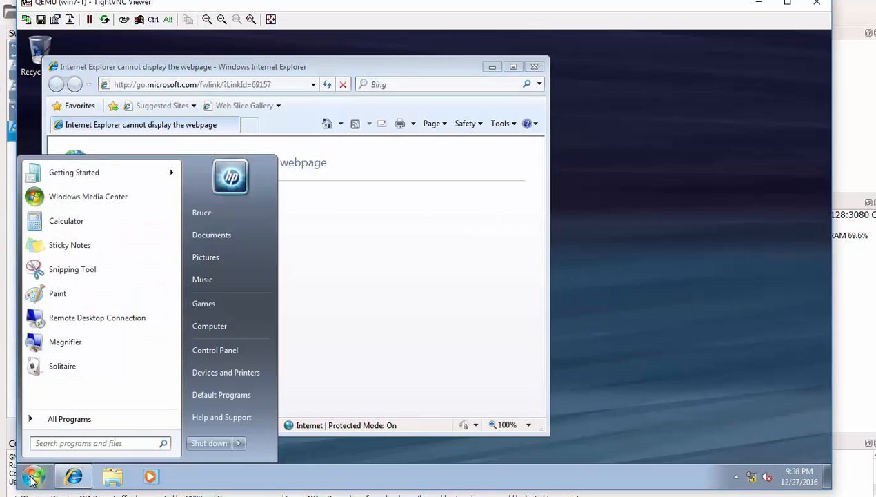
pyautogui.click(98, 419)
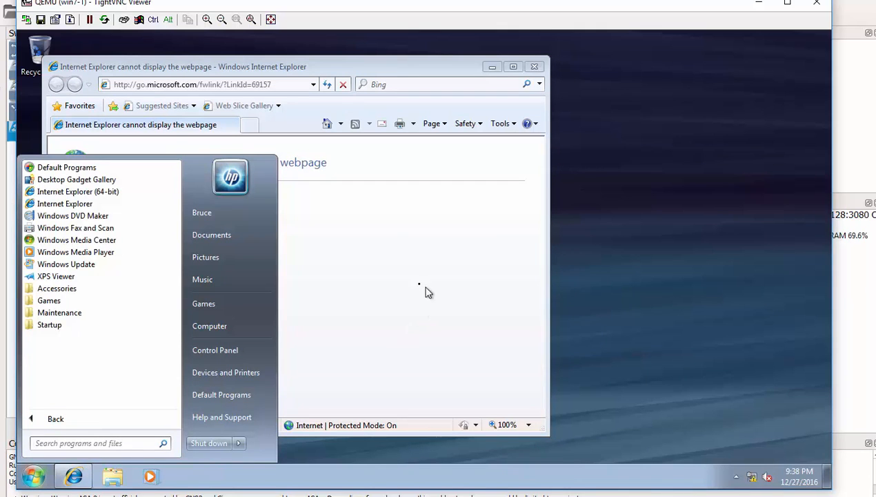
pyautogui.click(367, 78)
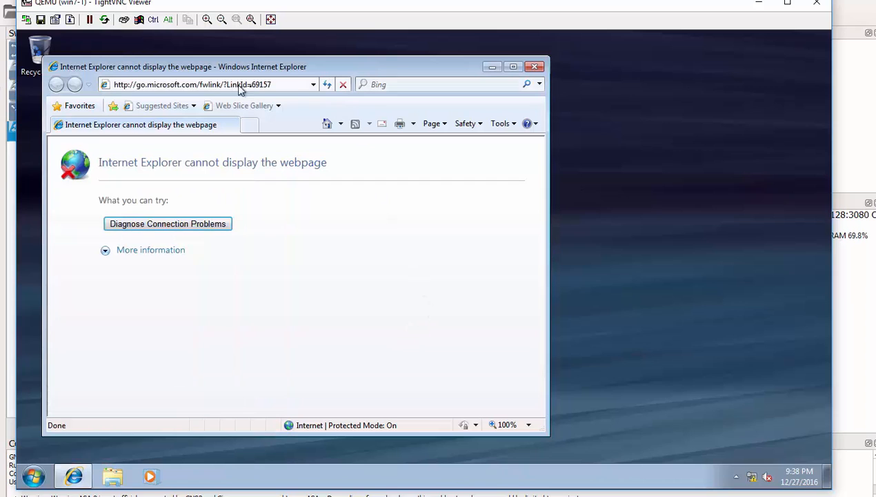
pyautogui.click(275, 84)
pyautogui.write('htt')
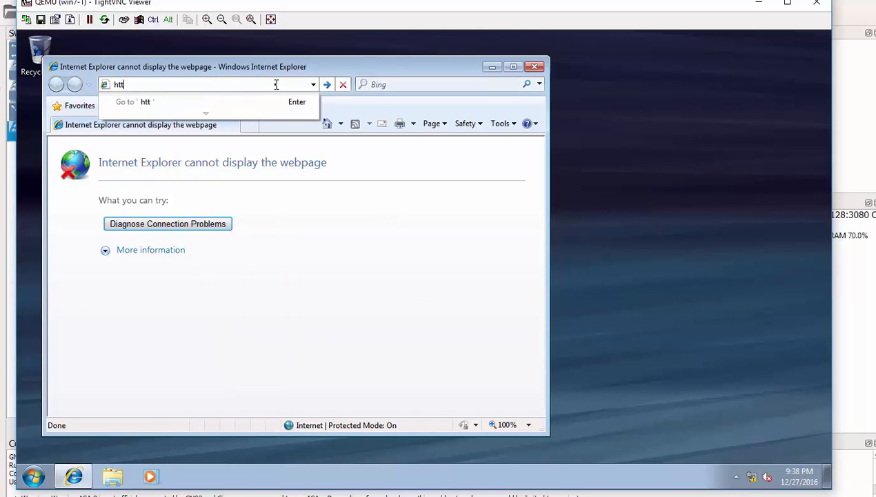
pyautogui.write('ps://192.168')
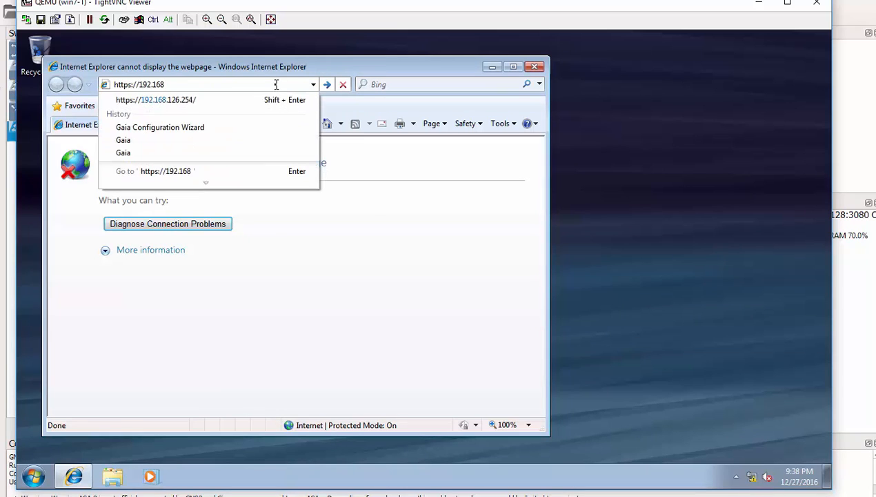
pyautogui.click(190, 101)
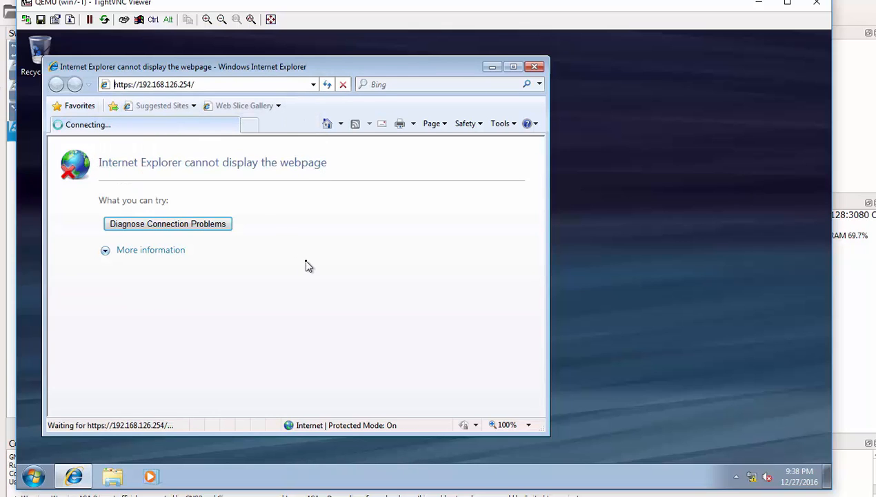
pyautogui.click(511, 68)
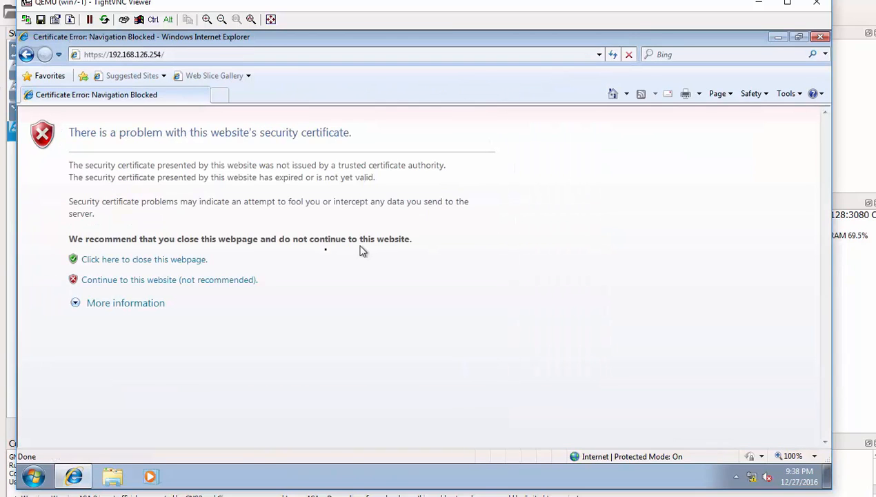
pyautogui.click(137, 287)
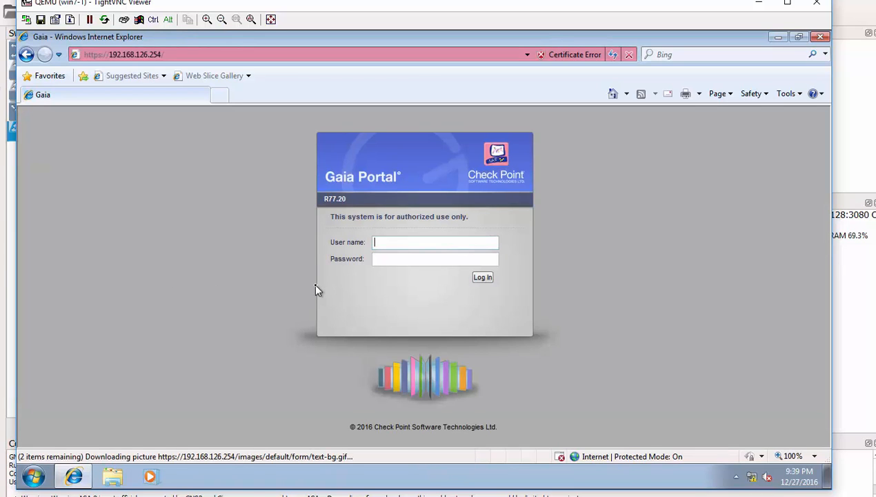
# - Log in to Gaia Portal as admin with the administrator password
pyautogui.write('admin')
pyautogui.click(399, 257)
pyautogui.write('***')
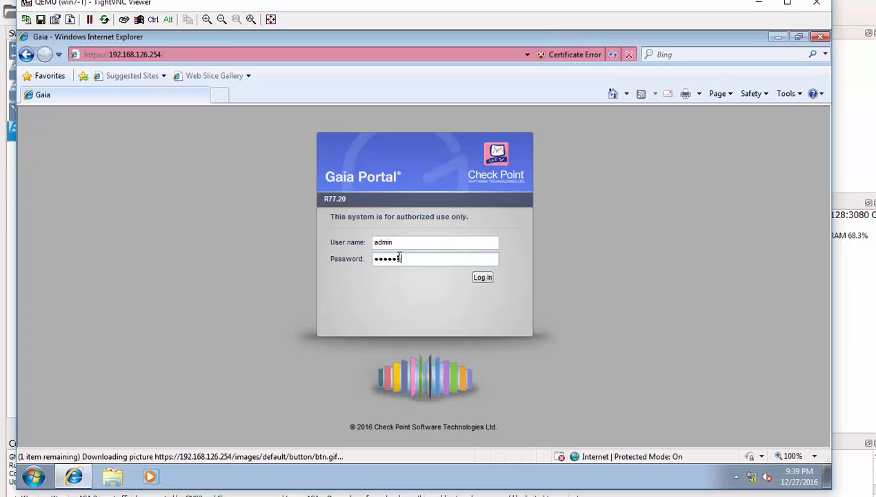
pyautogui.write('******')
pyautogui.press('Return')
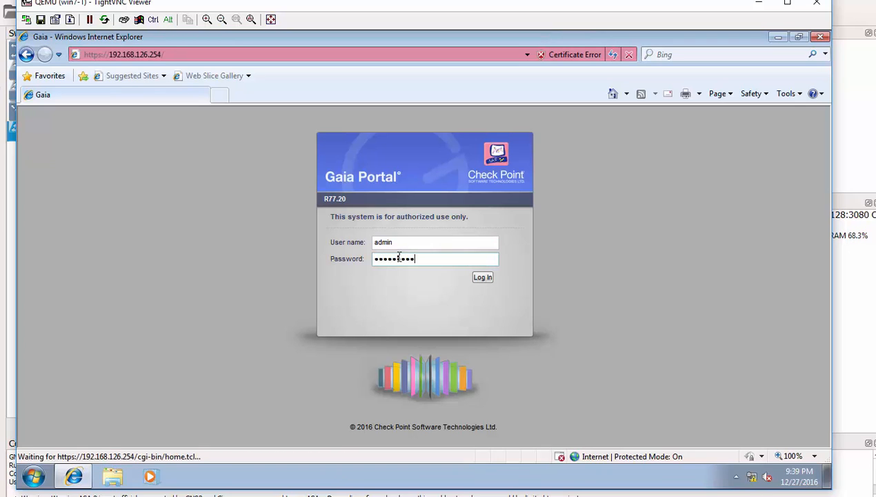
pyautogui.click(479, 281)
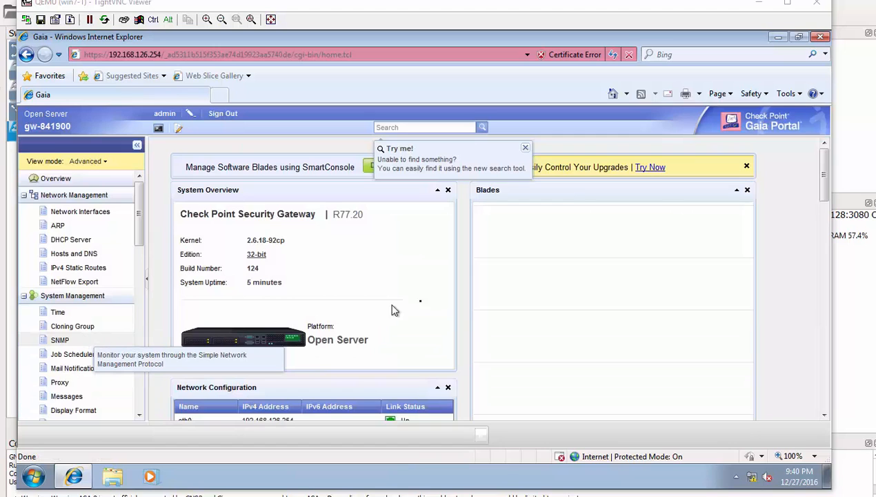
# - Scroll through the Gaia Portal navigation tree, then close TightVNC to show the CPoint-1/SW1/win7-1 topology
pyautogui.scroll(-1, 90, 341)
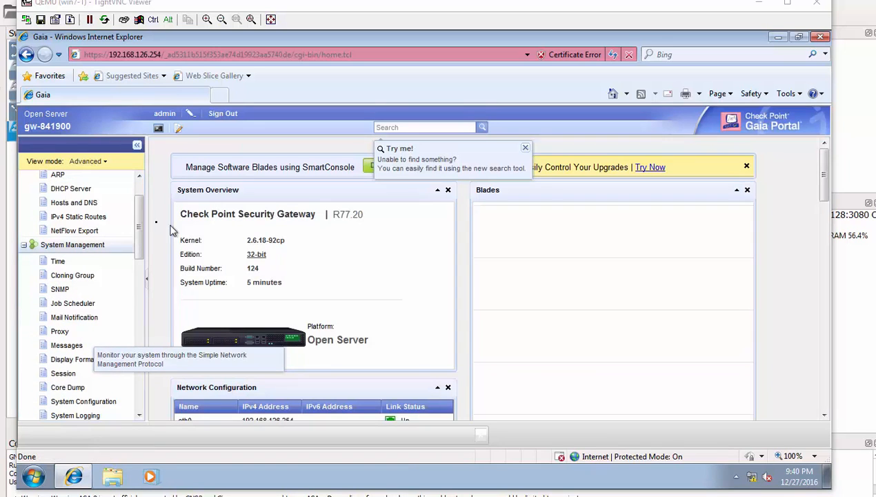
pyautogui.moveTo(140, 225); pyautogui.dragTo(145, 315)
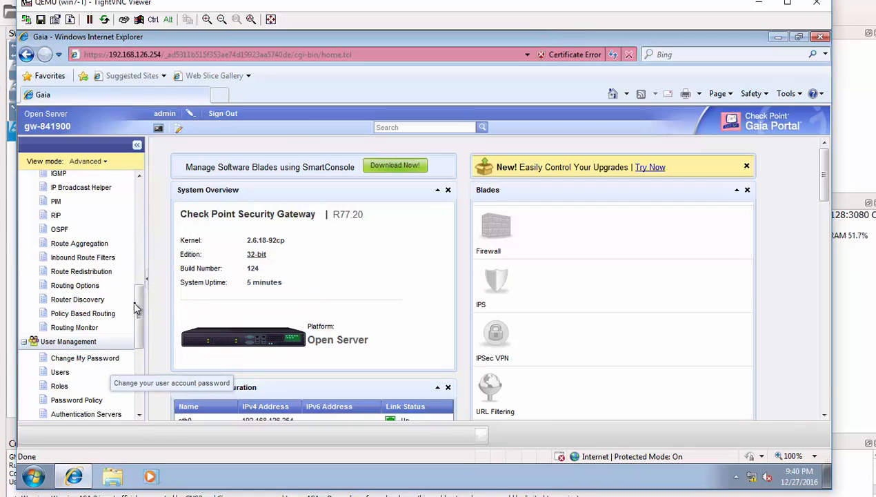
pyautogui.scroll(-5, 151, 375)
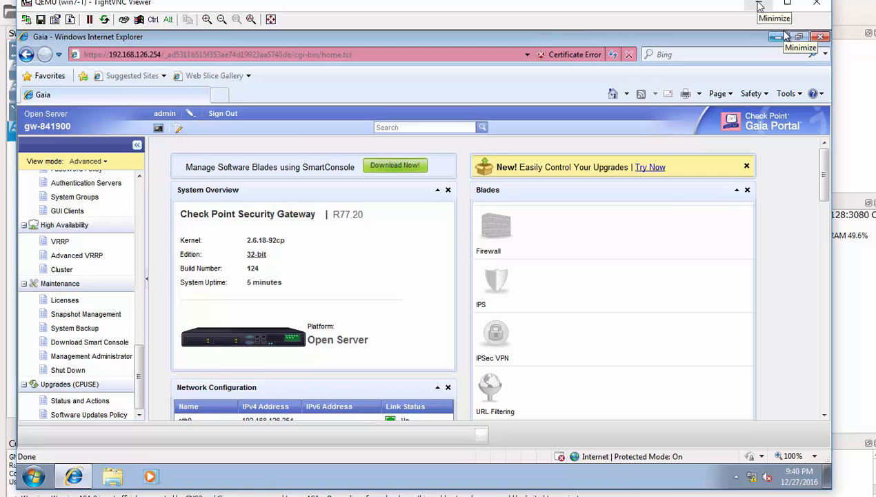
pyautogui.click(817, 4)
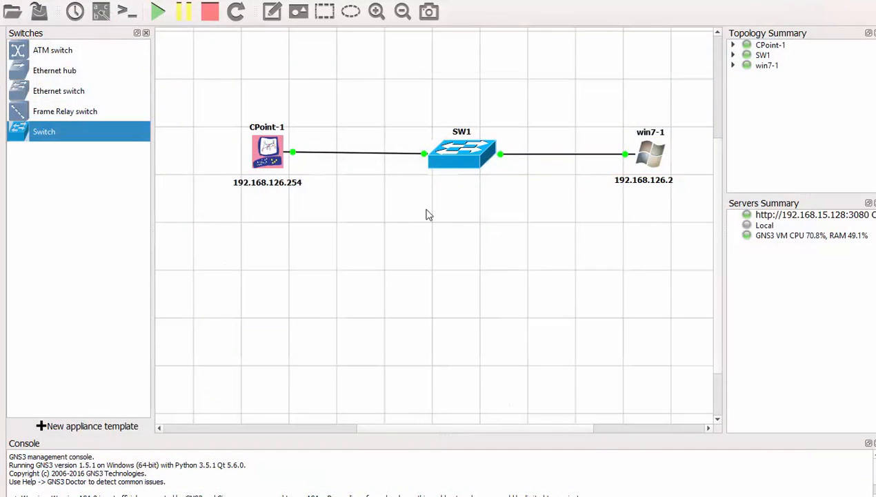